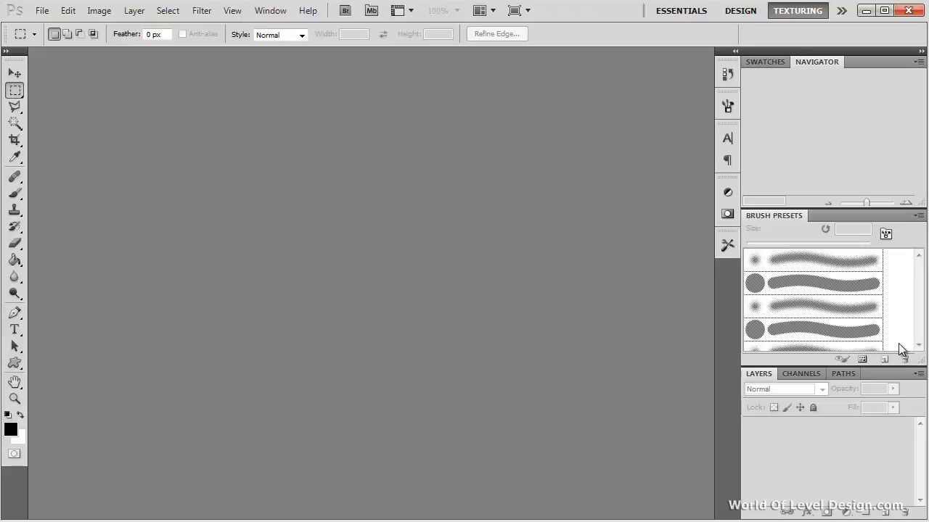
Create a new blank document 512 pixels wide and 512 pixels high
left_click(42, 10)
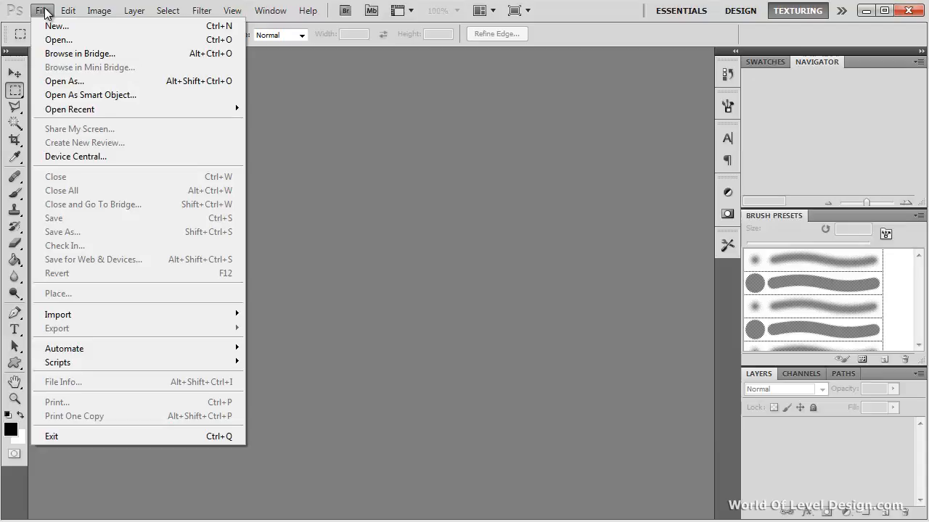
left_click(55, 25)
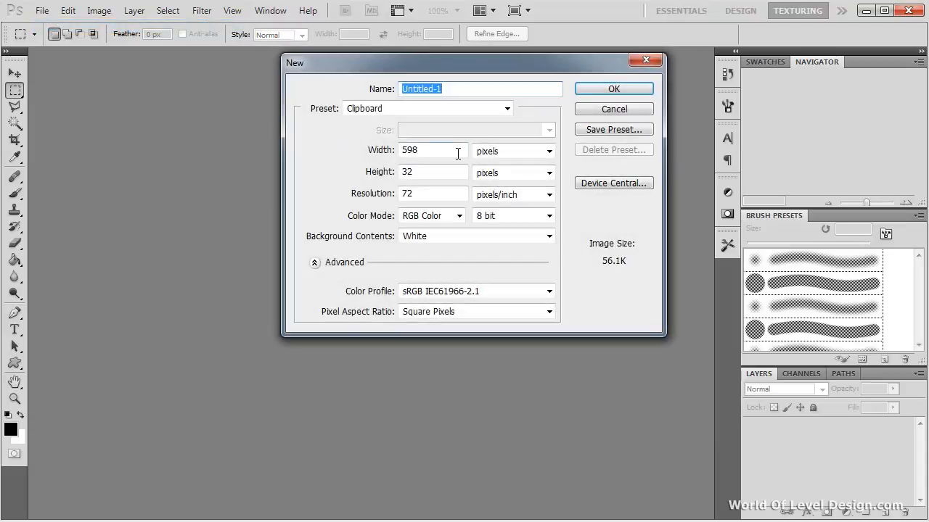
double_click(454, 152)
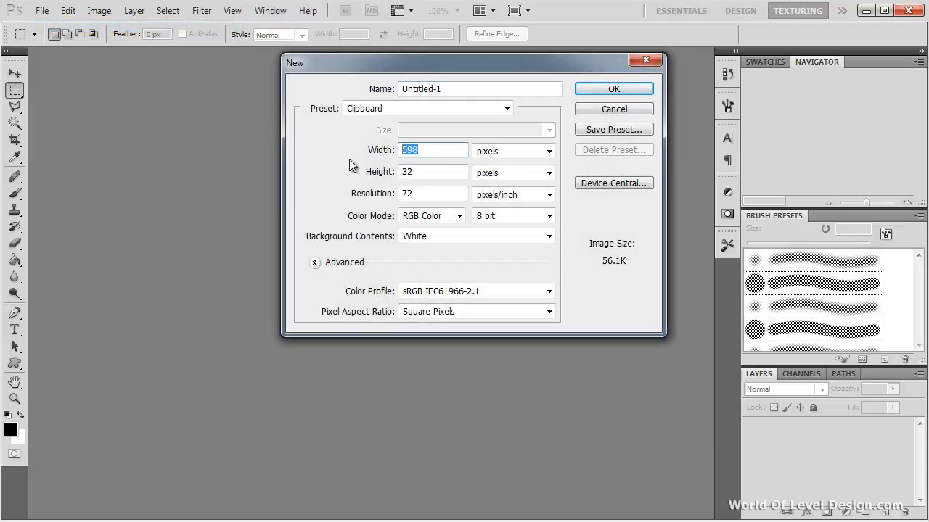
type("512")
key("Tab")
key("Tab")
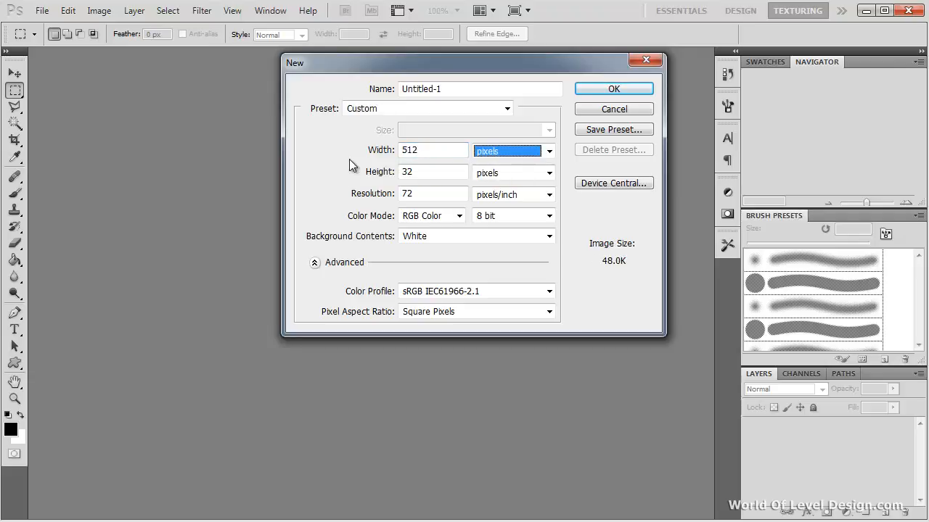
type("512")
key("Return")
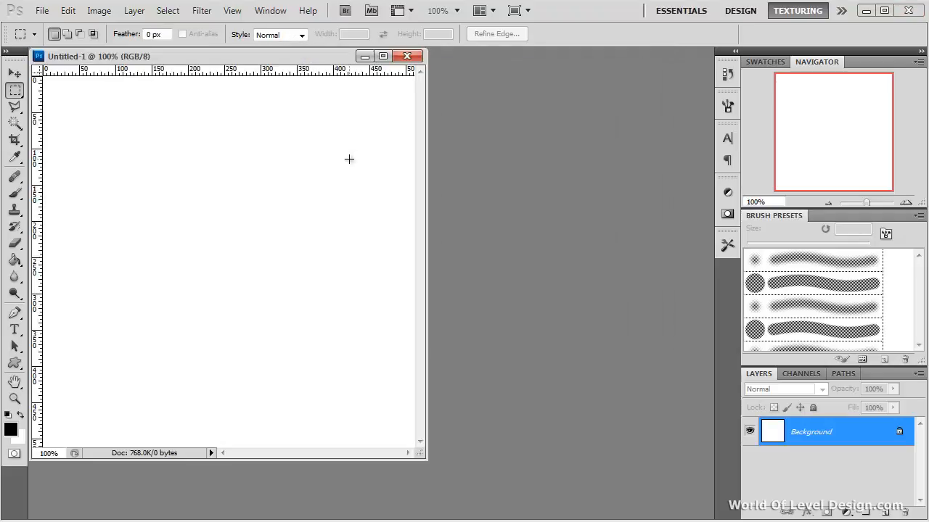
Add a new layer and write the text "BASE 0207" on two lines in the Ash font near the canvas's upper-left area
left_click(885, 513)
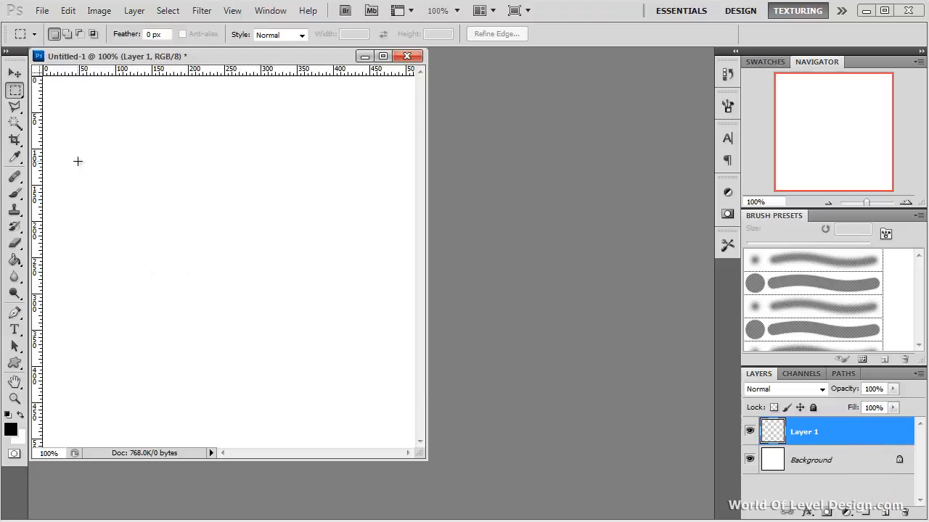
left_click(15, 330)
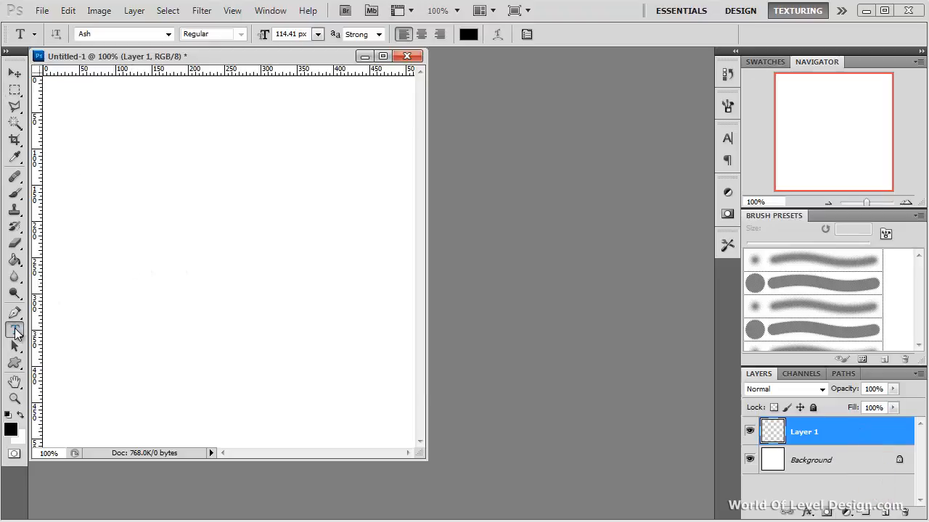
left_click(103, 140)
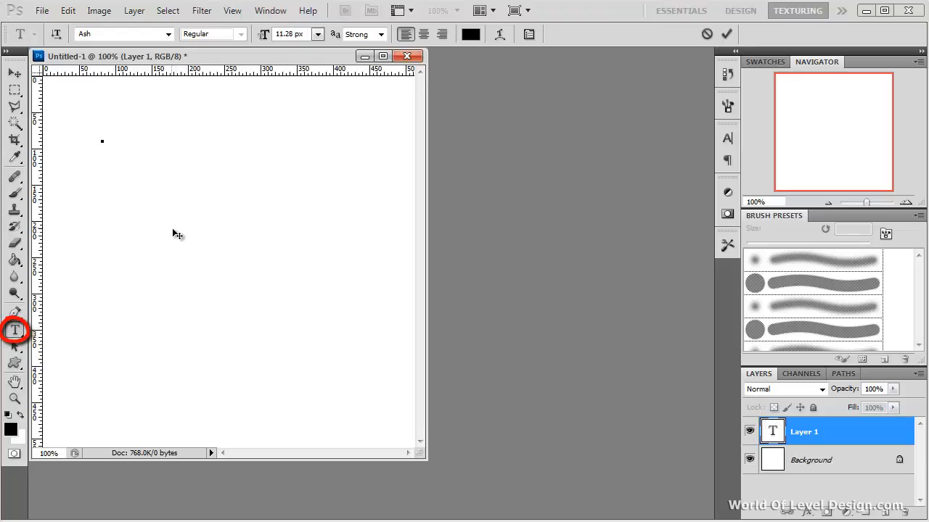
type("BASE")
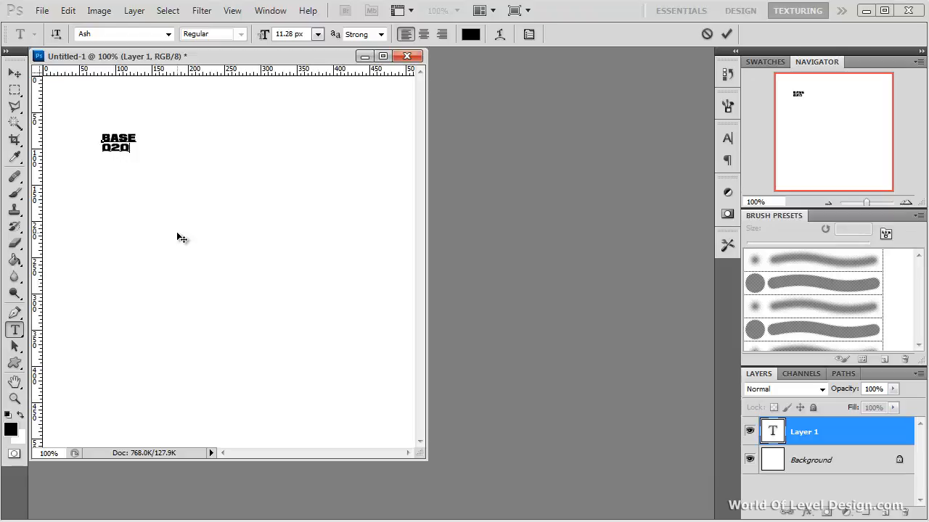
key("ctrl+Return")
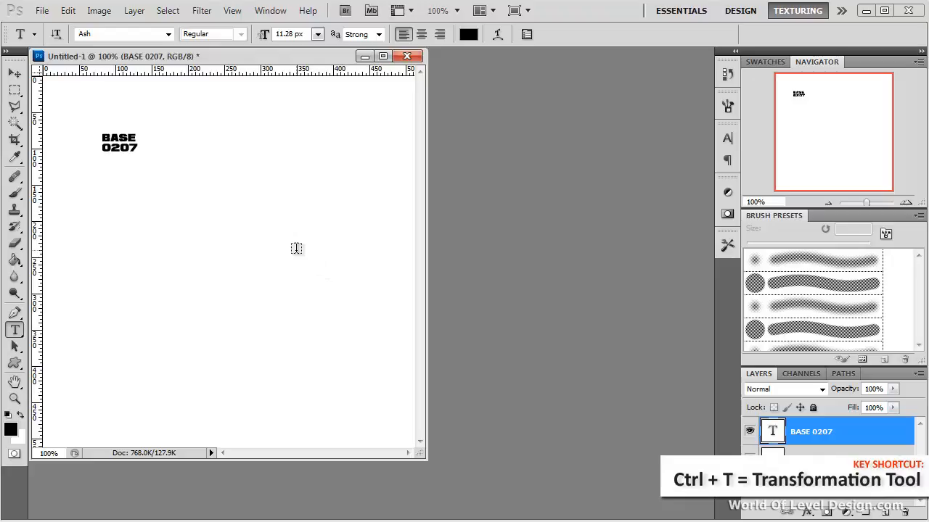
Scale the text up proportionally to about 113.5 px so it spans nearly the full canvas width
key("ctrl+t")
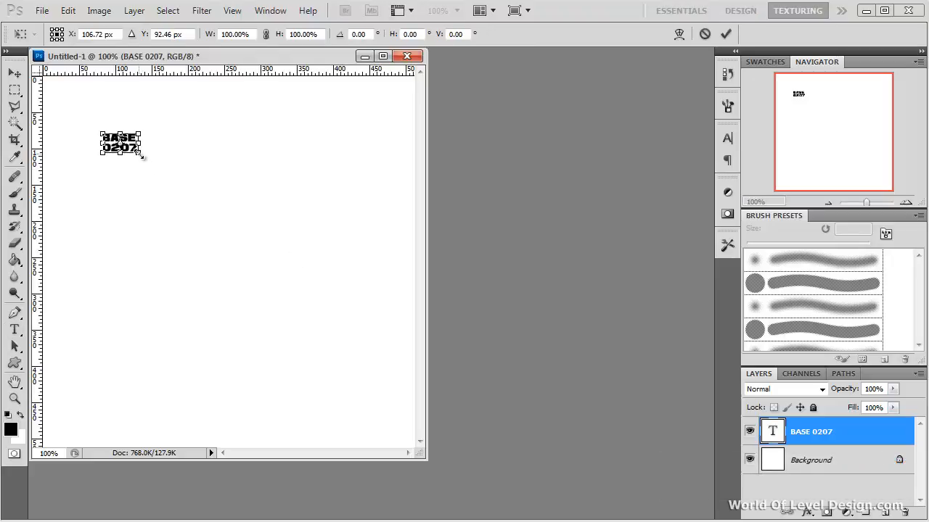
left_click_drag(139, 154, 391, 341, "shift")
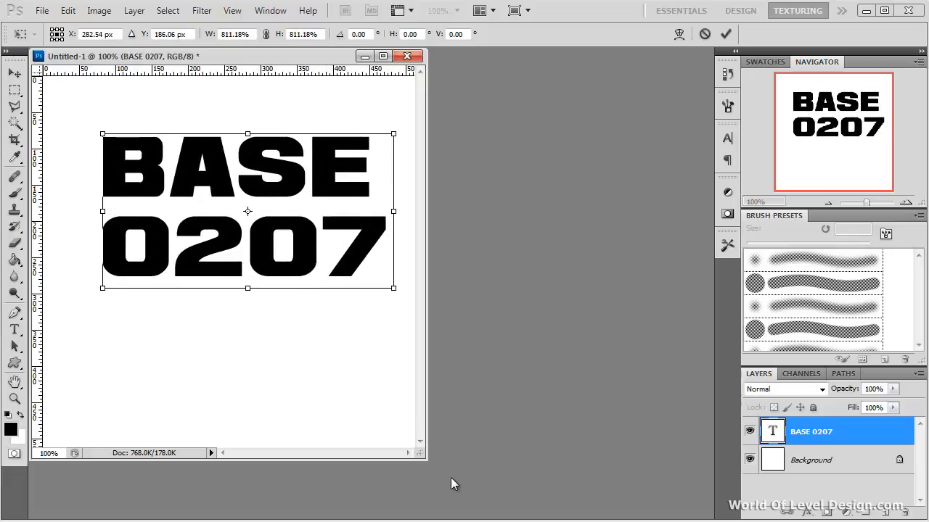
left_click_drag(421, 455, 549, 491)
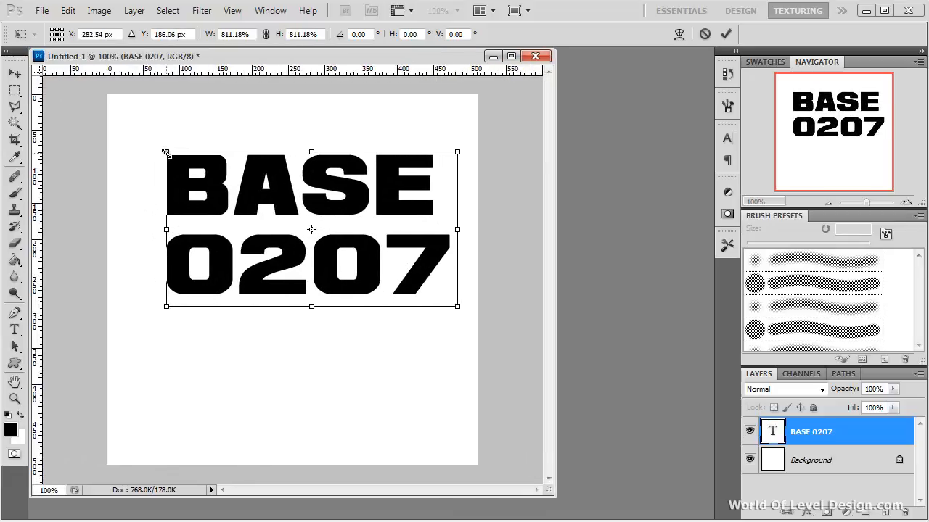
left_click_drag(165, 153, 114, 124, "shift")
key("Return")
left_click_drag(455, 307, 400, 274, "shift")
key("ctrl+t")
key("Escape")
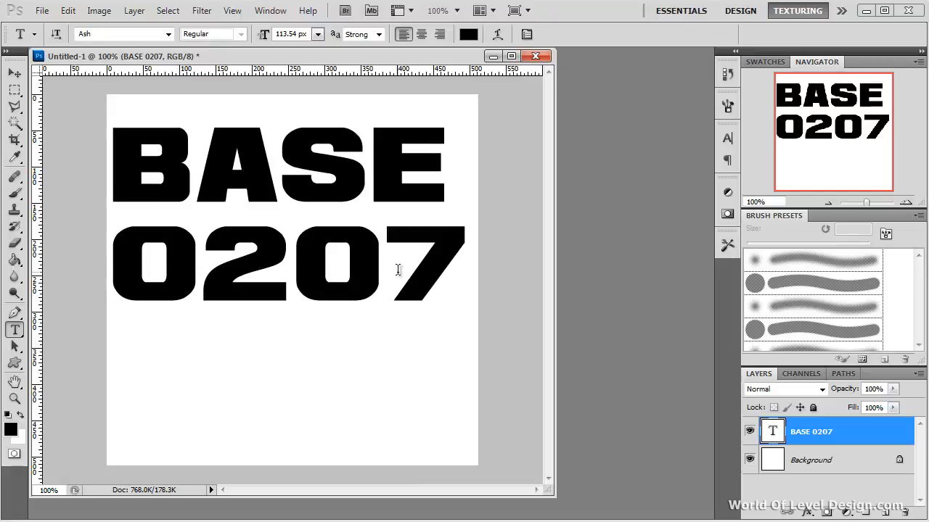
Enlarge the text to about 102.7% and nudge it slightly left and up, close to the canvas's upper edge
key("ctrl+t")
left_click_drag(474, 123, 484, 118)
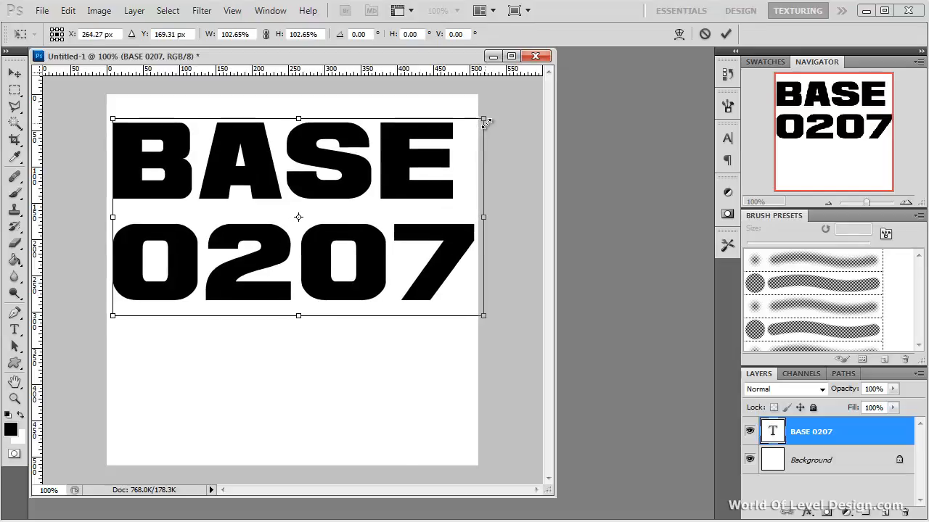
key("Left")
key("Left")
key("Left")
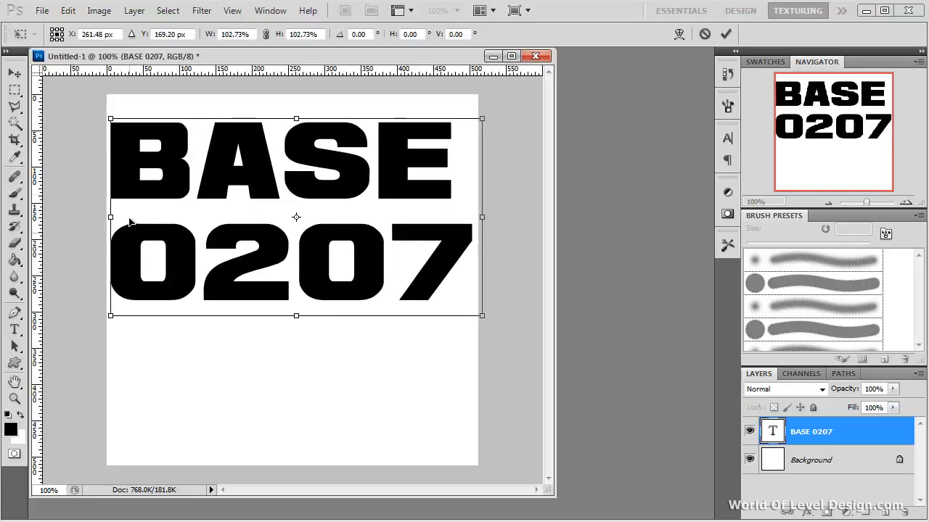
key("Up")
key("Up")
key("Up")
key("Up")
key("Up")
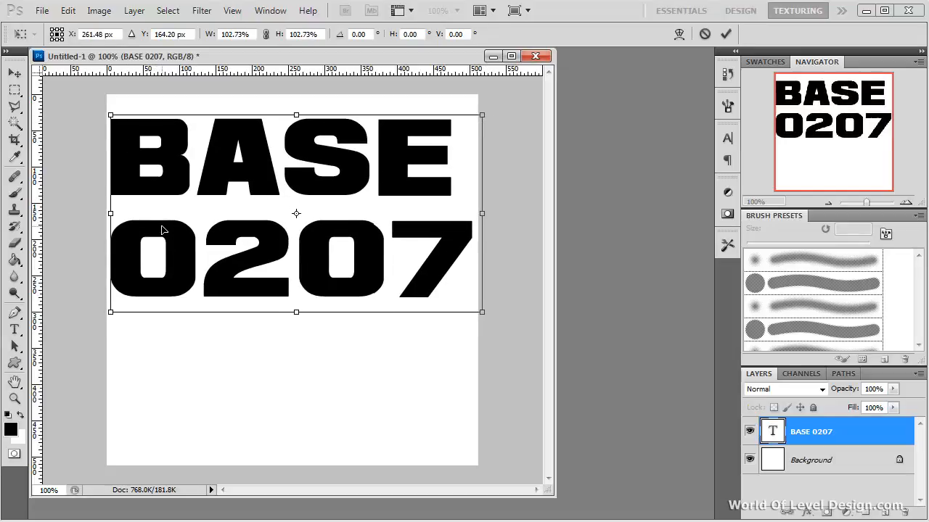
key("Up")
key("Up")
key("Up")
key("Up")
key("Up")
key("Up")
key("Up")
key("Up")
key("Up")
key("Up")
key("Up")
key("Up")
key("Up")
key("Up")
key("Up")
key("Up")
key("Up")
key("Up")
key("Up")
key("Up")
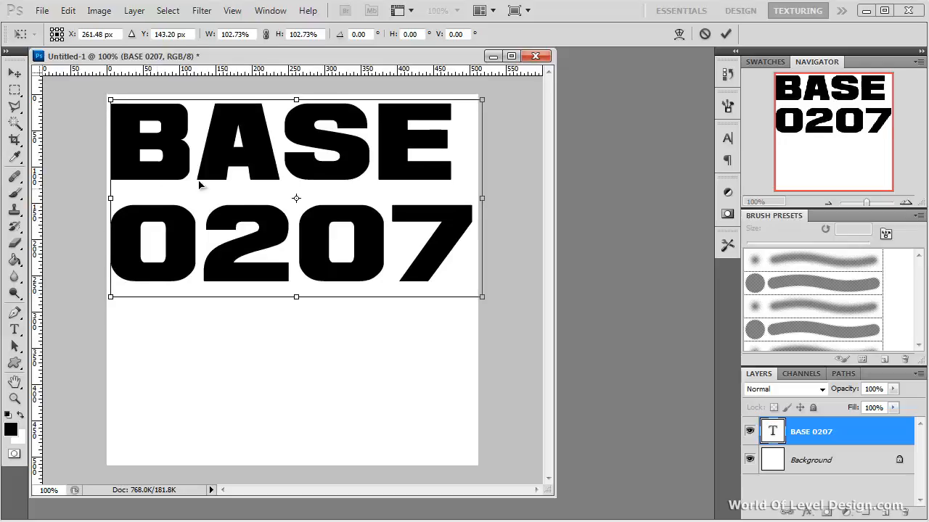
key("Return")
Increase the font size of the word BASE to 122.64 px to match the width of the number line
key("t")
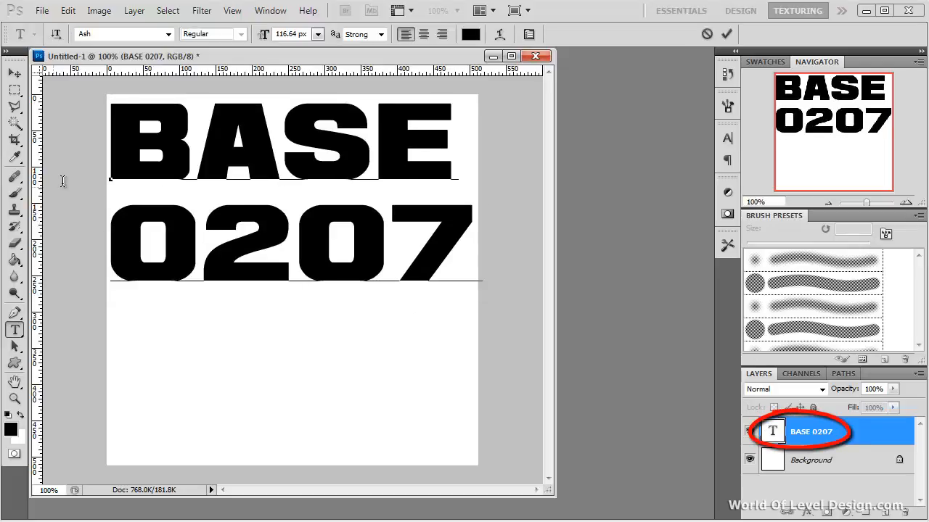
mouse_move(110, 173)
left_mouse_down()
mouse_move(485, 148)
mouse_move(455, 162)
left_mouse_up()
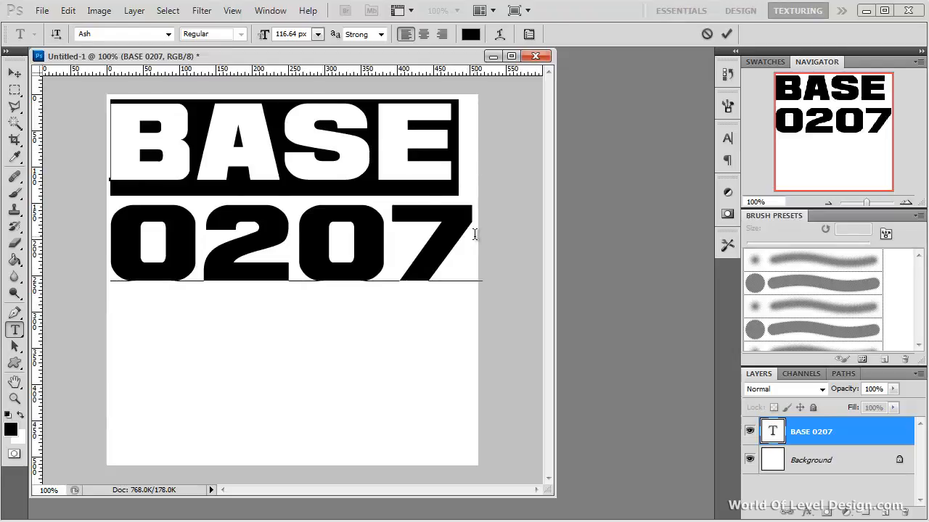
left_click(269, 11)
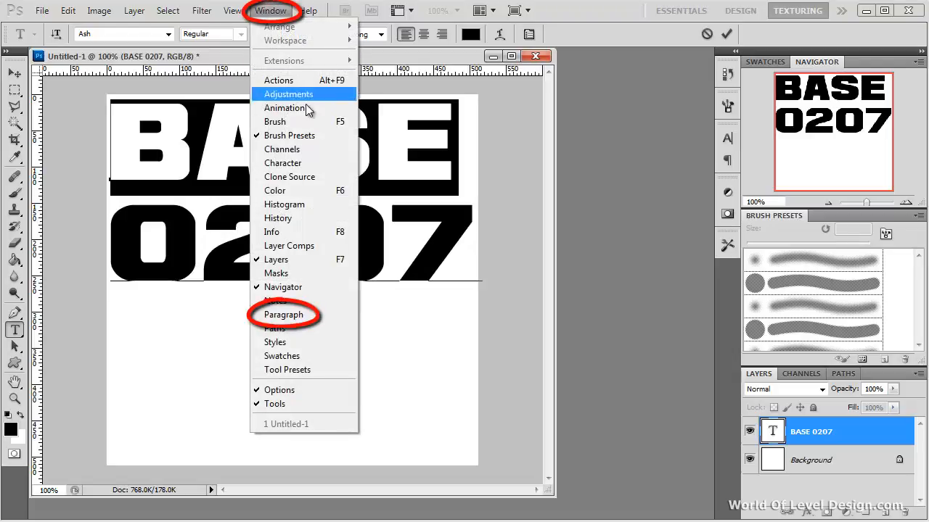
left_click(298, 315)
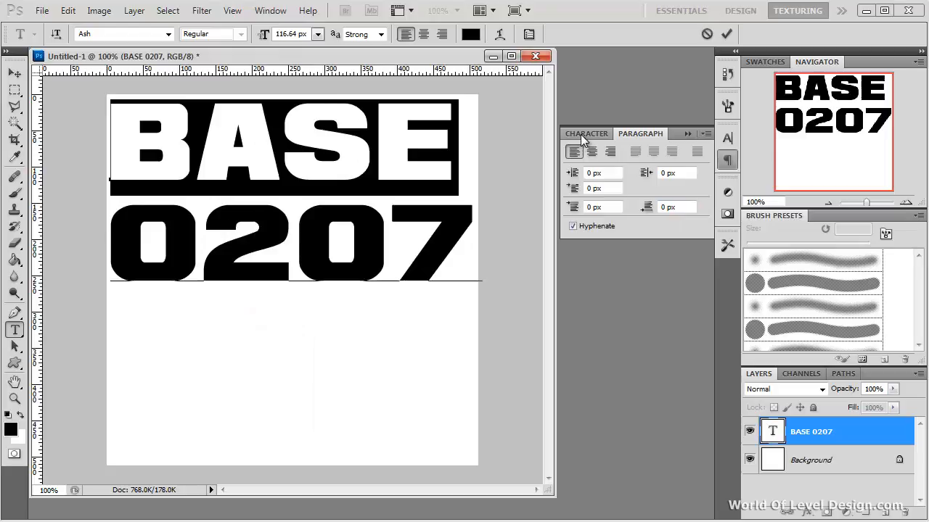
left_click(581, 134)
left_click_drag(571, 176, 575, 180)
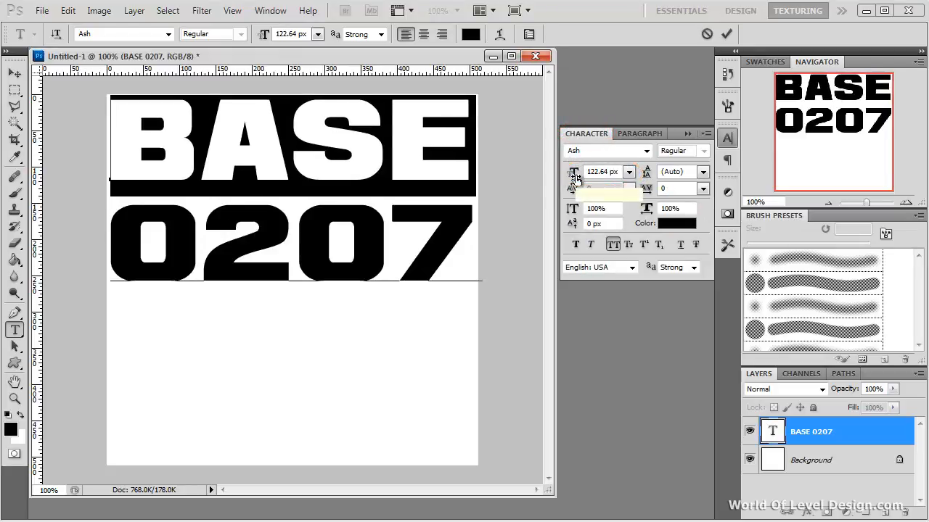
left_click(726, 35)
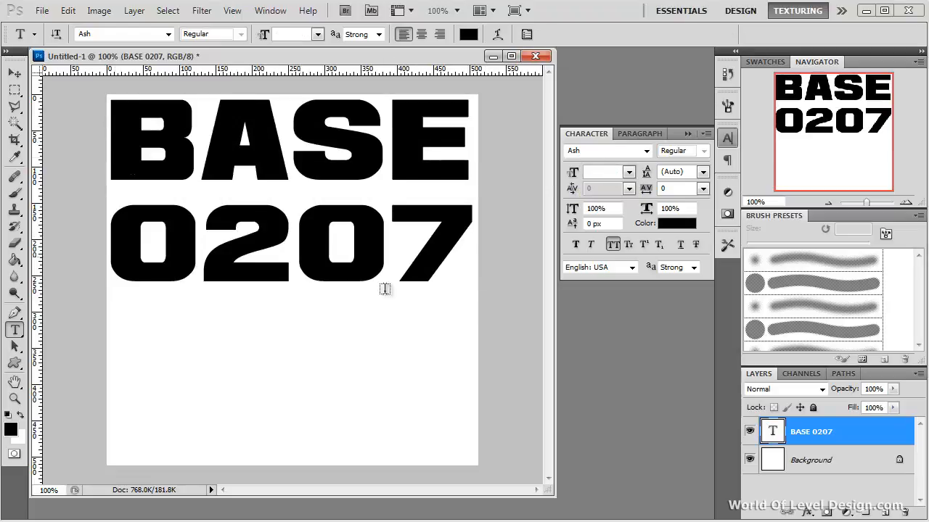
Select all text on the BASE 0207 layer, look through the font list and choose Ash
double_click(773, 433)
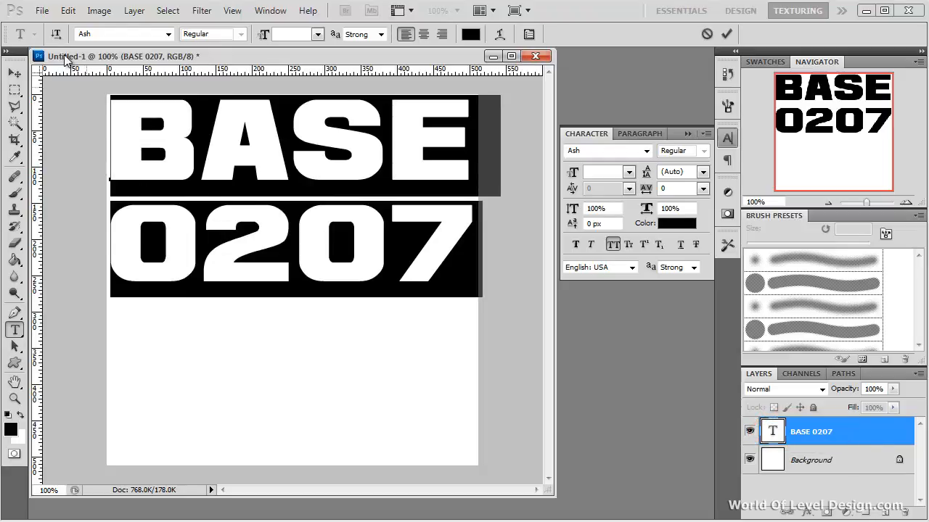
left_click(168, 34)
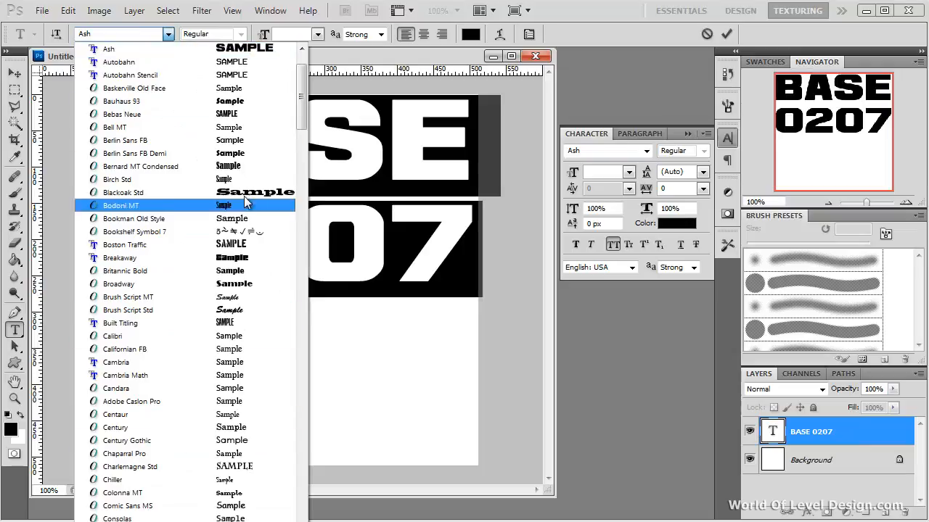
left_click_drag(302, 88, 303, 78)
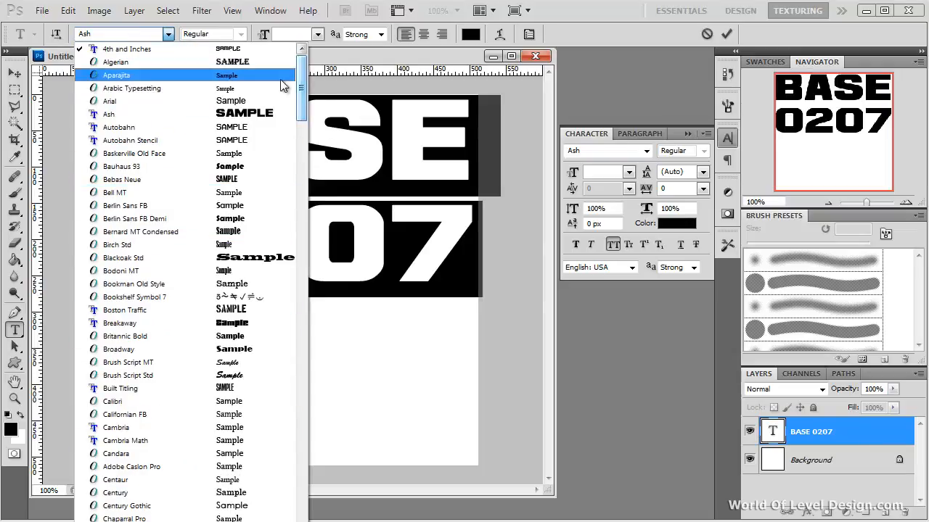
left_click(262, 118)
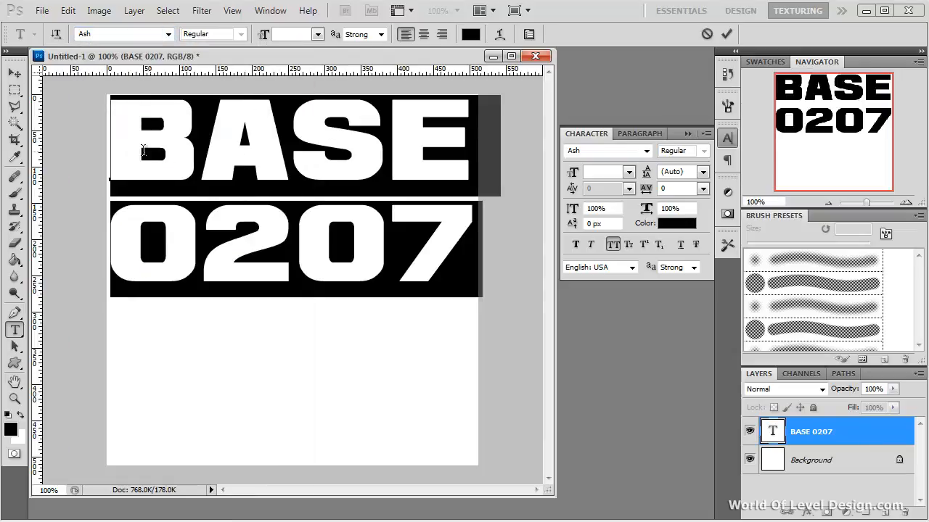
left_click(726, 34)
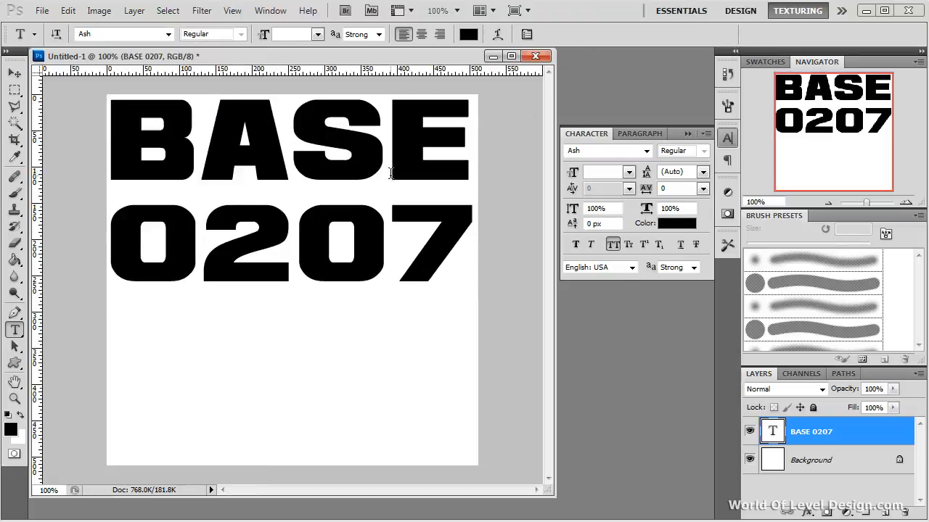
Set the leading of the whole BASE 0207 text to 171 px
double_click(772, 431)
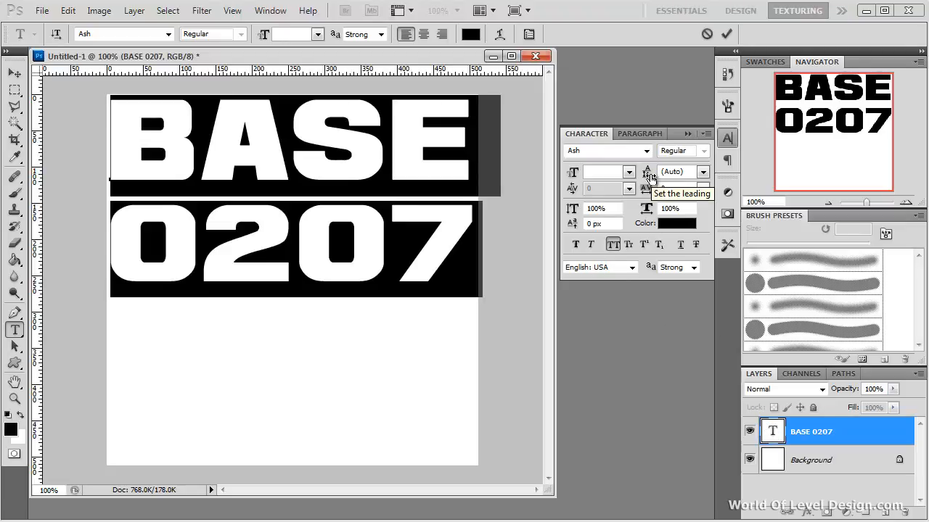
left_click_drag(648, 174, 774, 179)
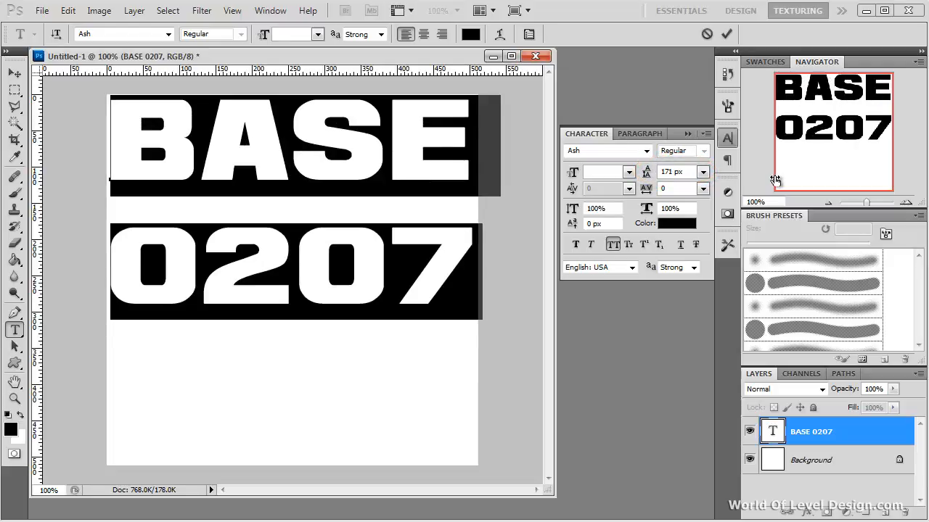
left_click(726, 34)
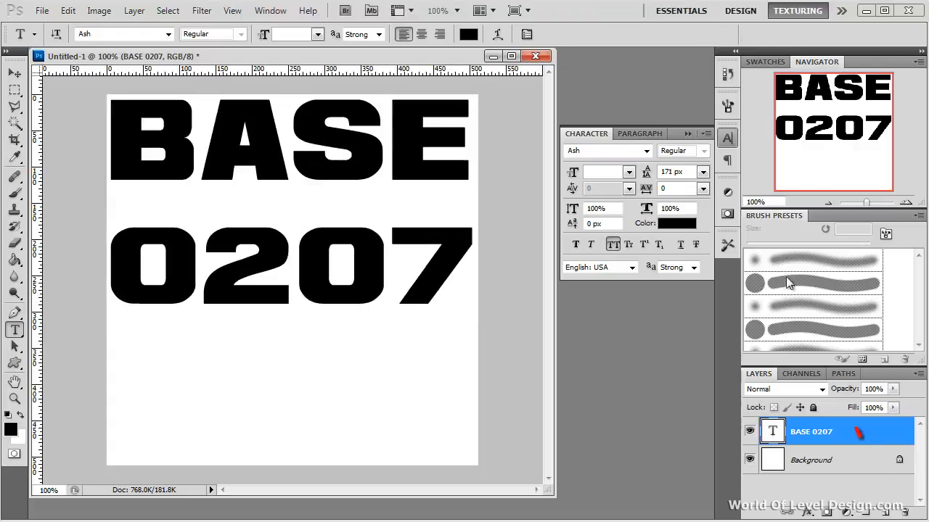
Add a new layer and fill a thin, text-wide rectangular selection with black between BASE and 0207
left_click(886, 513)
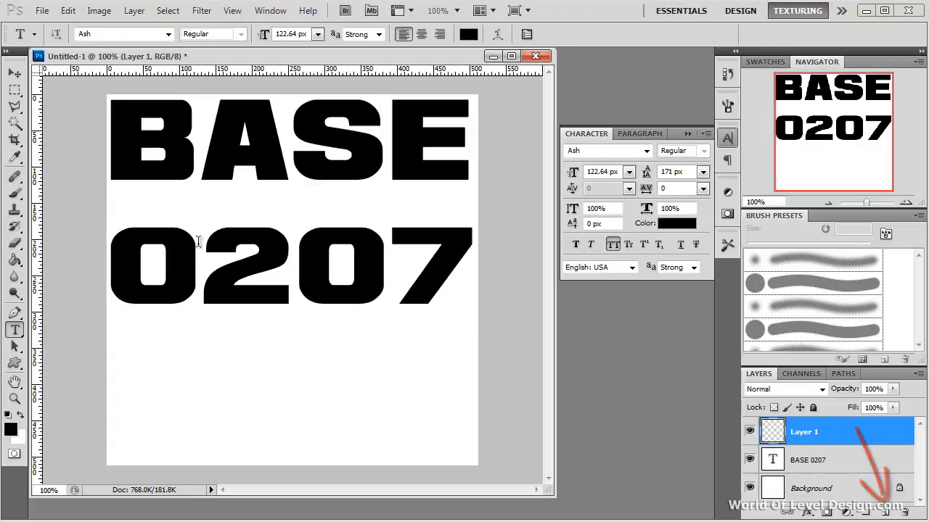
left_click(15, 91)
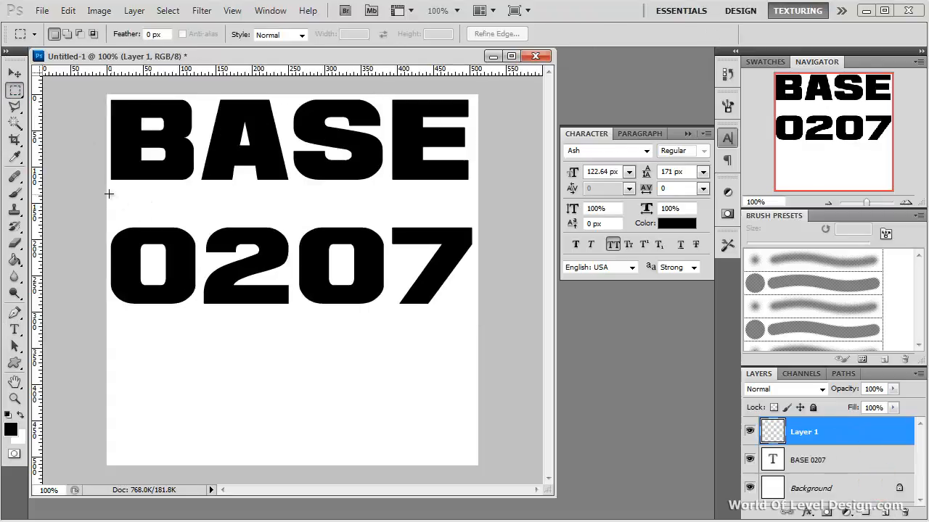
left_click_drag(144, 195, 471, 204)
key("alt+BackSpace")
Select all text on the BASE 0207 layer, reduce its leading to 152 px and commit the text edit
double_click(771, 460)
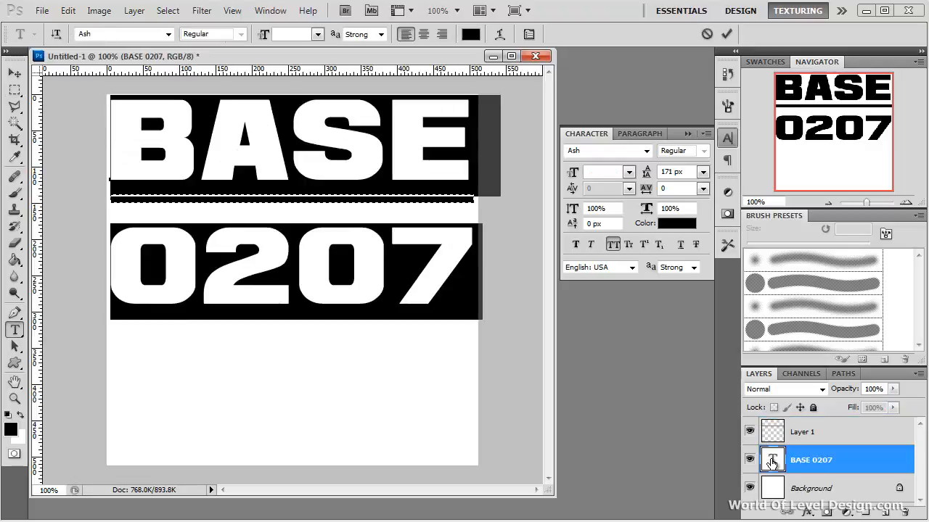
left_click_drag(650, 172, 637, 172)
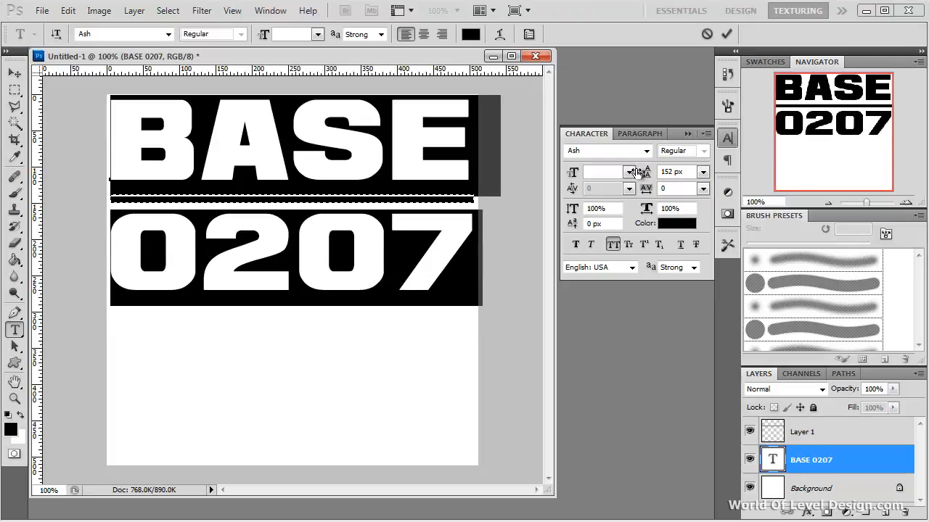
left_click(725, 34)
Clear the selection and nudge the black bar on Layer 1 up until it sits midway between BASE and 0207
key("m")
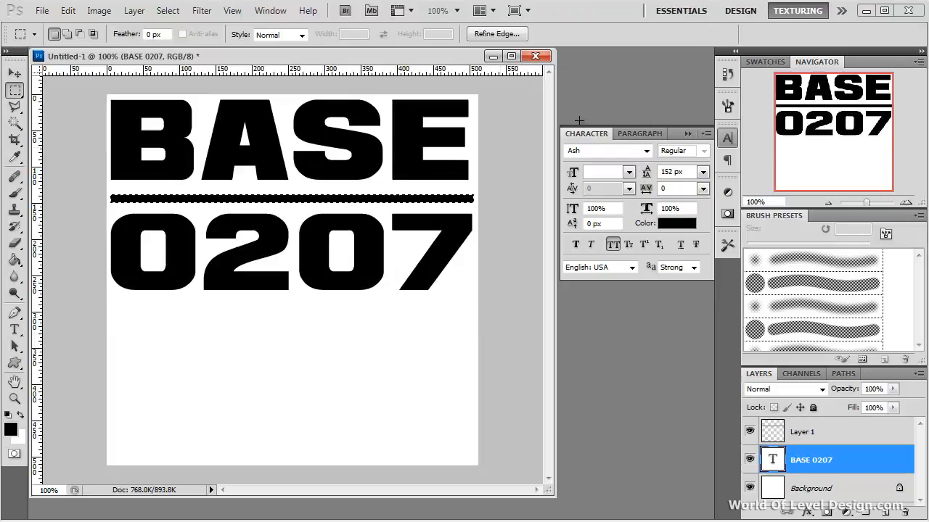
left_click(804, 433)
key("v")
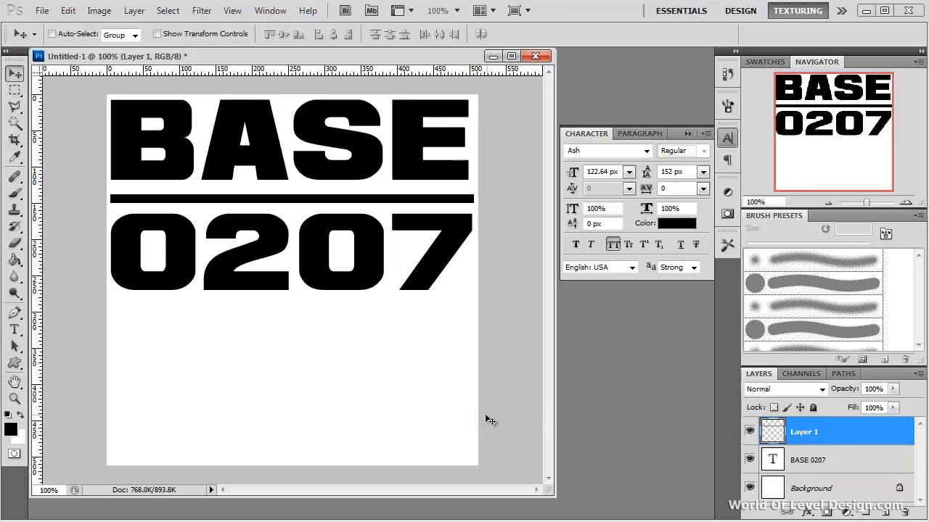
key("Up")
key("Up")
key("Up")
key("Down")
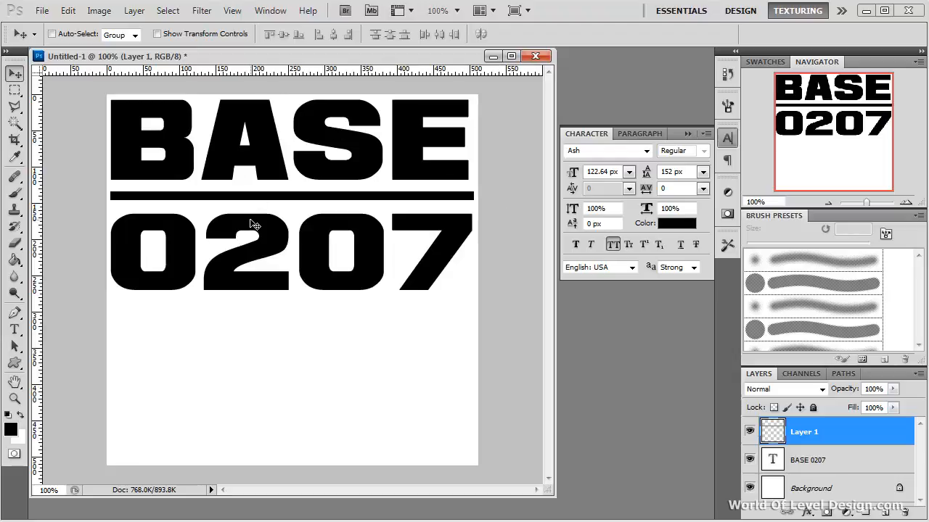
Change the color of all text on the BASE 0207 layer to white (ffffff) and commit the edit
double_click(772, 460)
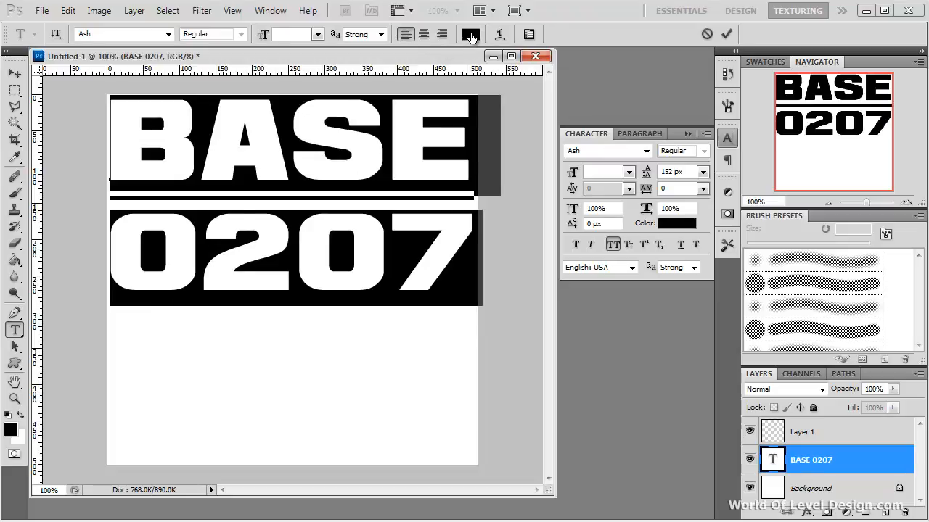
left_click(470, 37)
left_click_drag(501, 145, 465, 91)
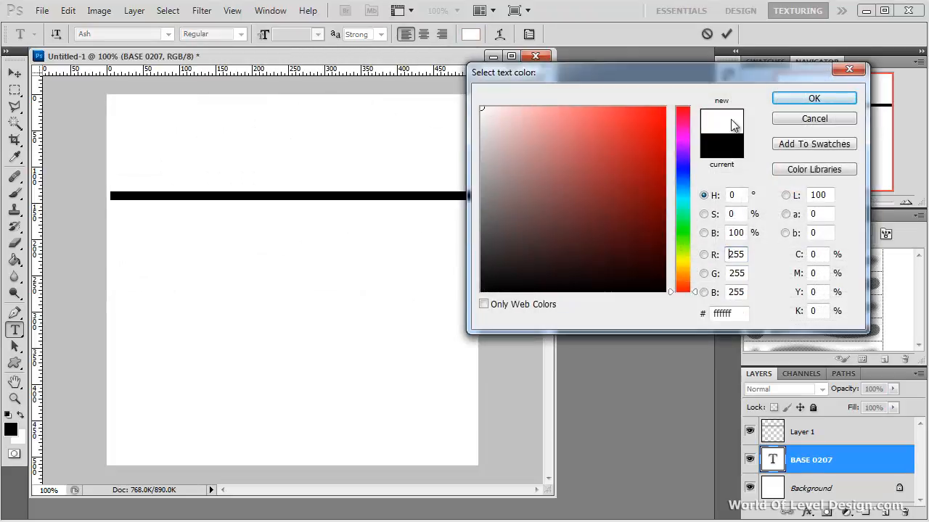
left_click(814, 98)
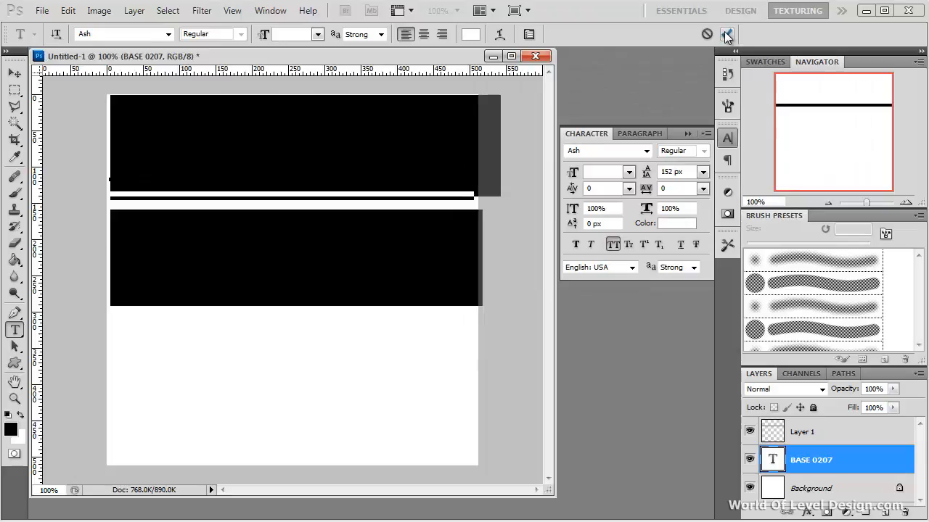
left_click(726, 37)
key("v")
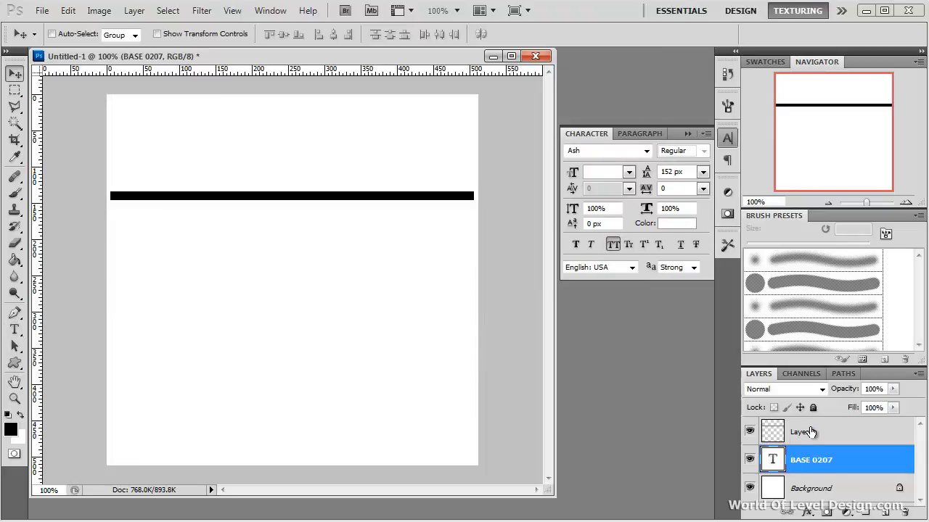
Apply a white Color Overlay layer style to the bar on Layer 1 and collapse the layer's effects list
double_click(812, 433)
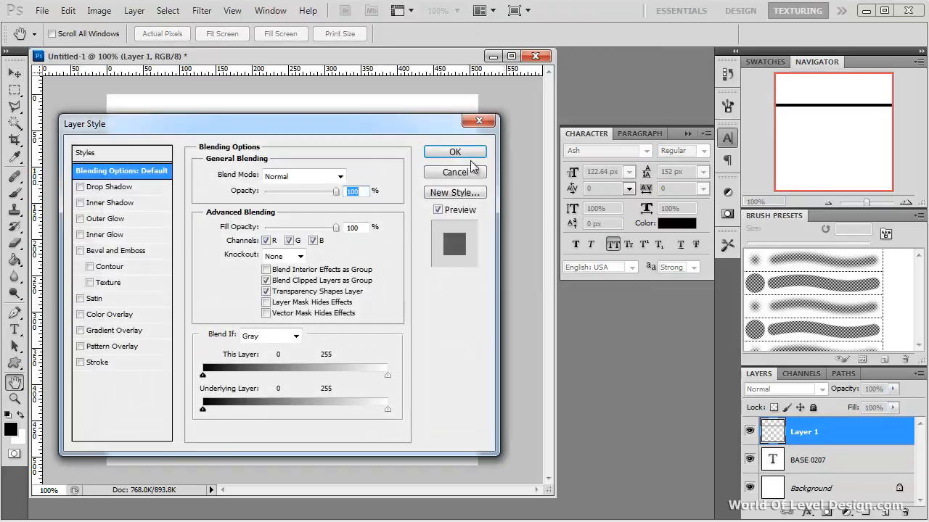
left_click_drag(377, 126, 738, 88)
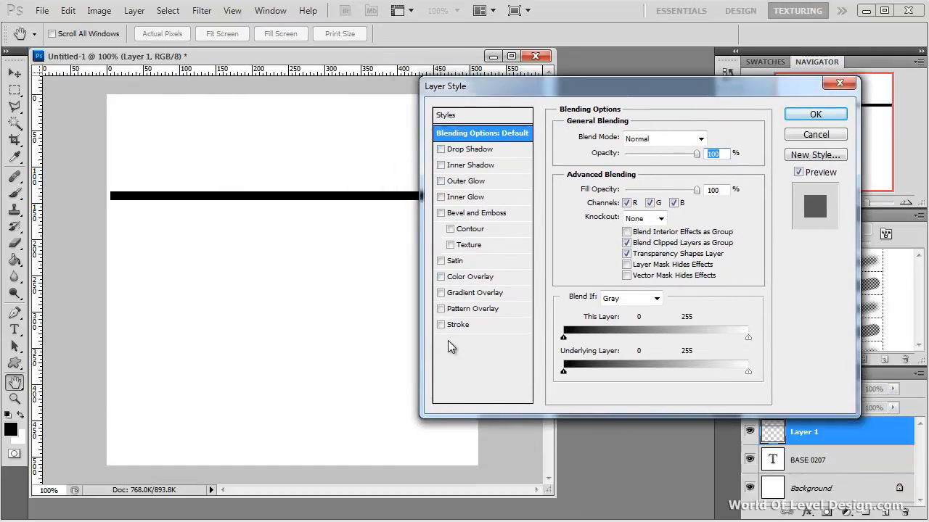
left_click(462, 277)
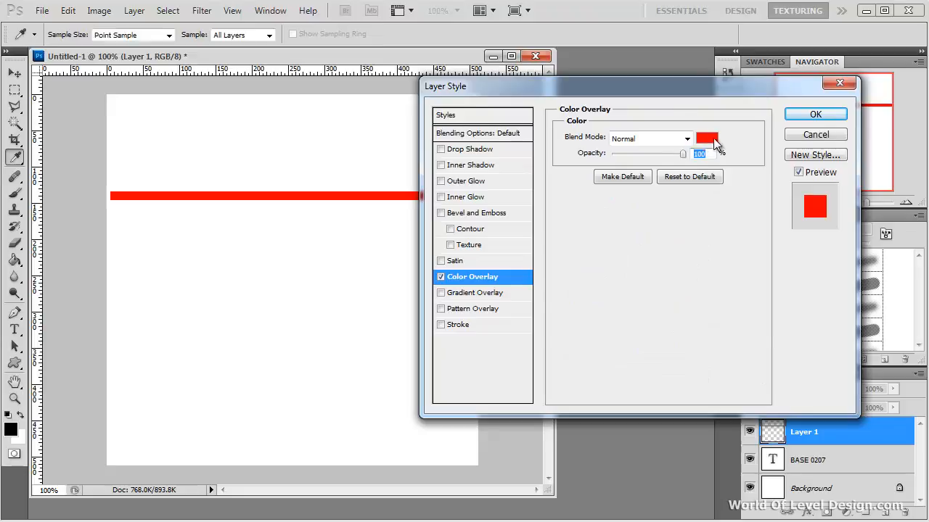
left_click(713, 138)
left_click(484, 100)
left_click(796, 105)
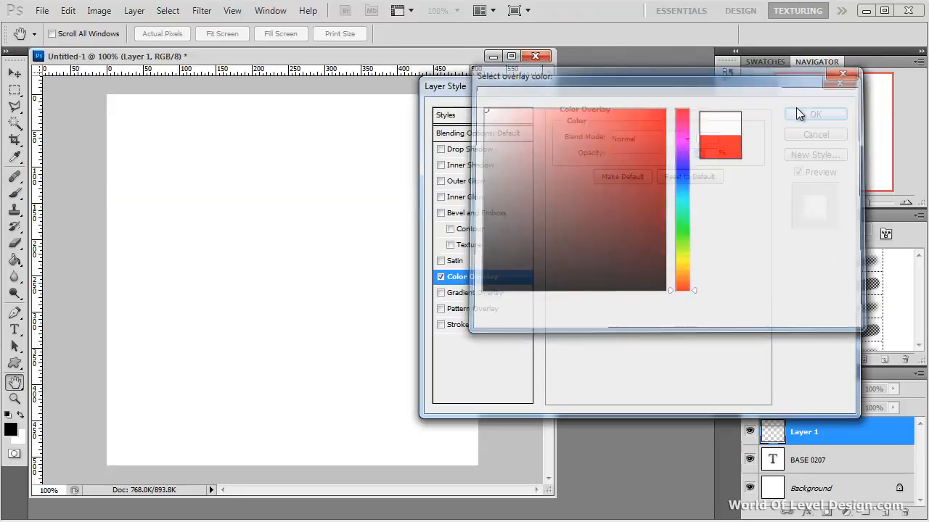
key("Return")
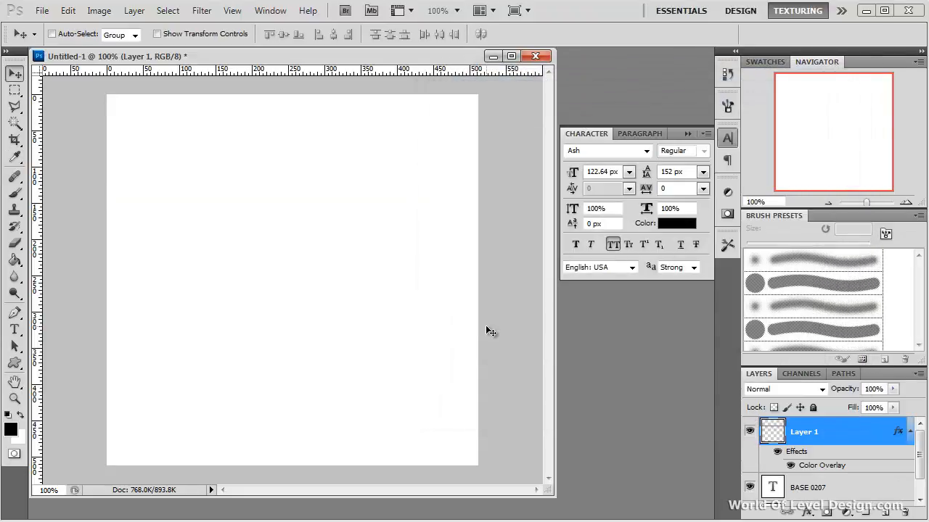
left_click(910, 431)
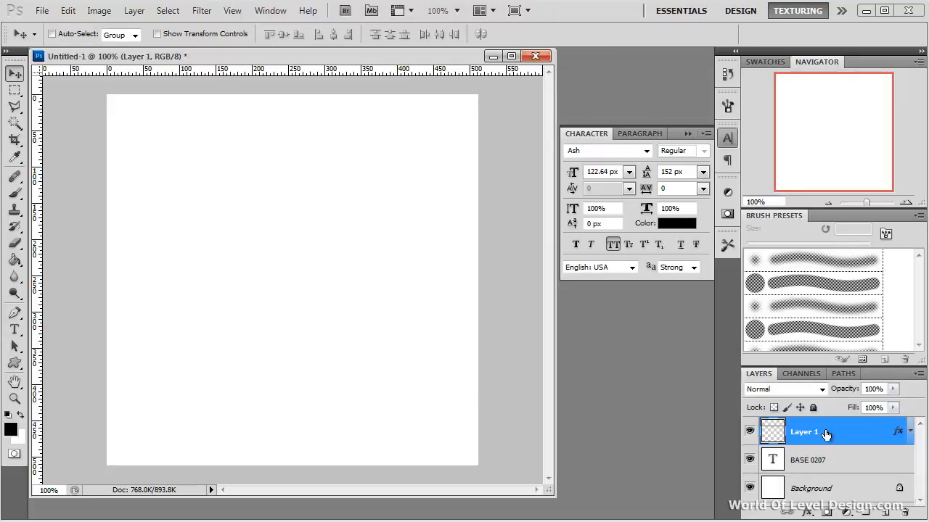
Hide the Background layer and save the document as BaseDecal.psd in the PSD folder with Maximize Compatibility on
left_click(750, 489)
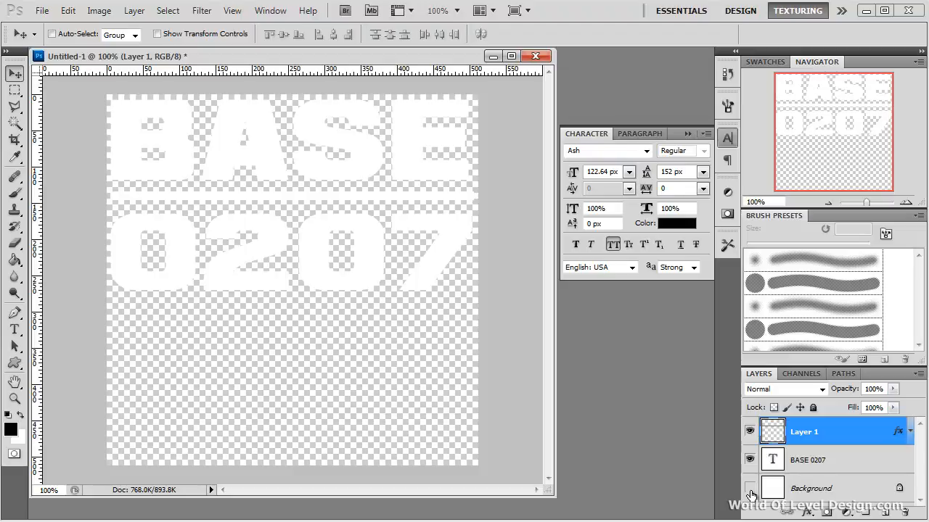
left_click(42, 10)
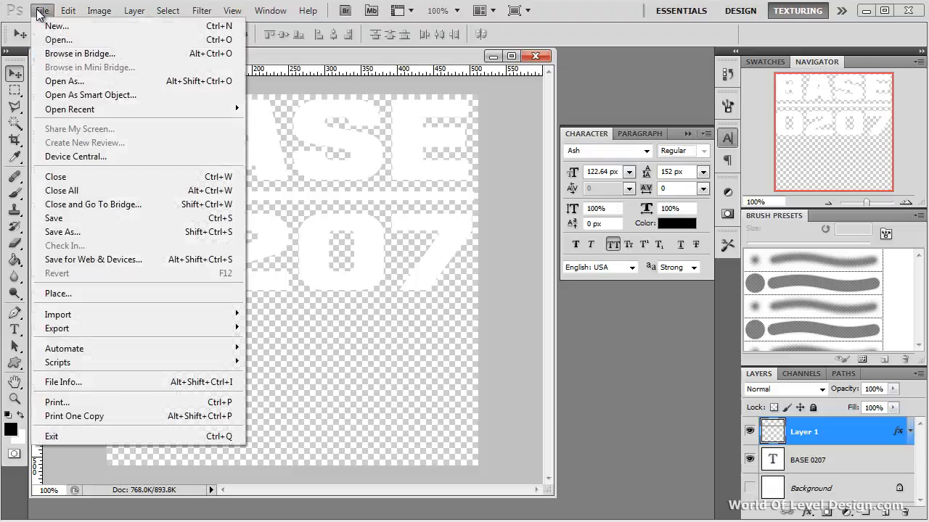
left_click(64, 232)
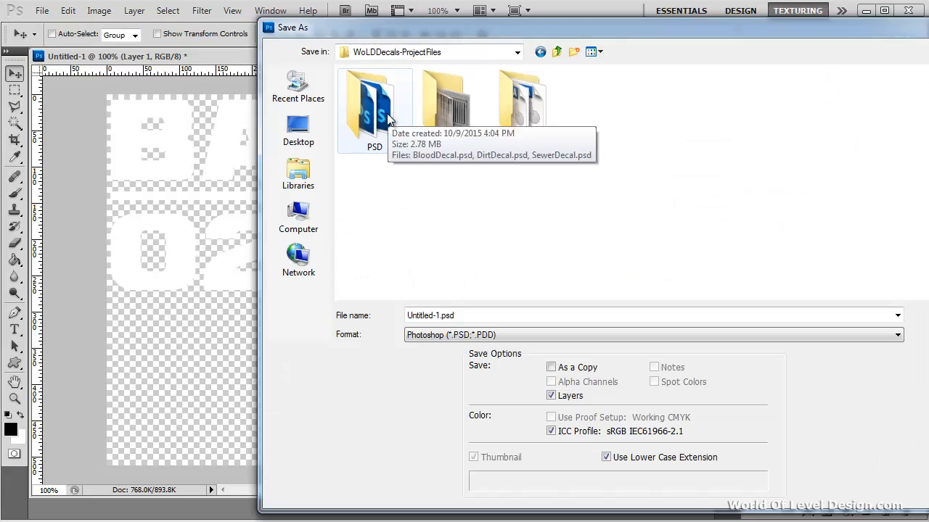
double_click(382, 118)
left_click(374, 109)
left_click_drag(428, 315, 394, 313)
key("BackSpace")
type("BaseDecal")
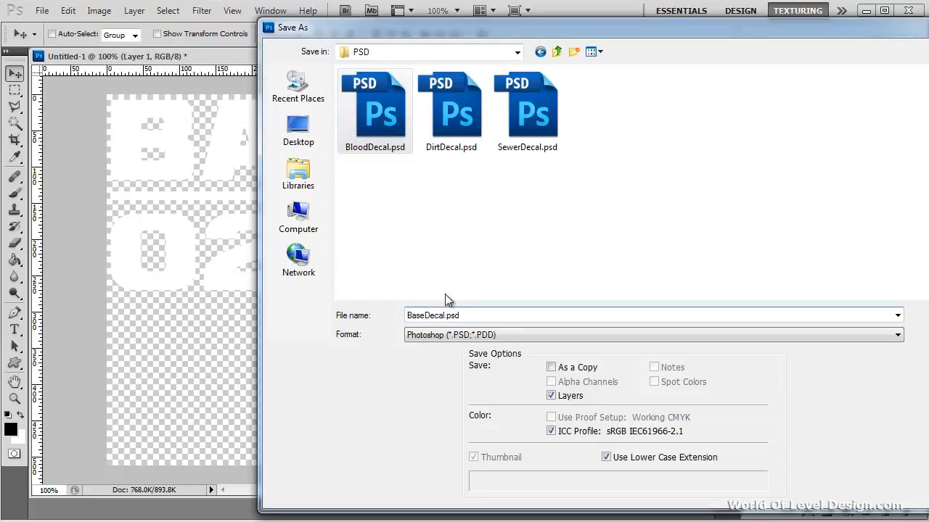
key("Return")
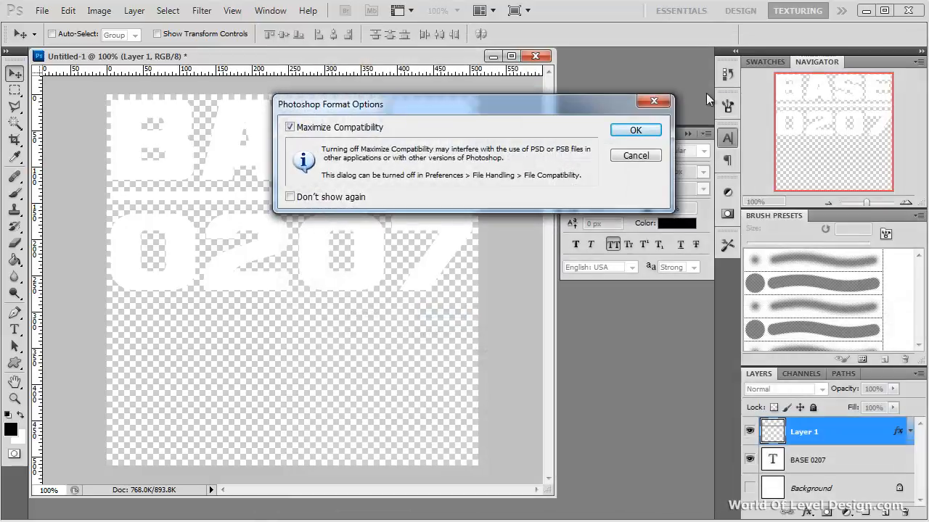
left_click(646, 128)
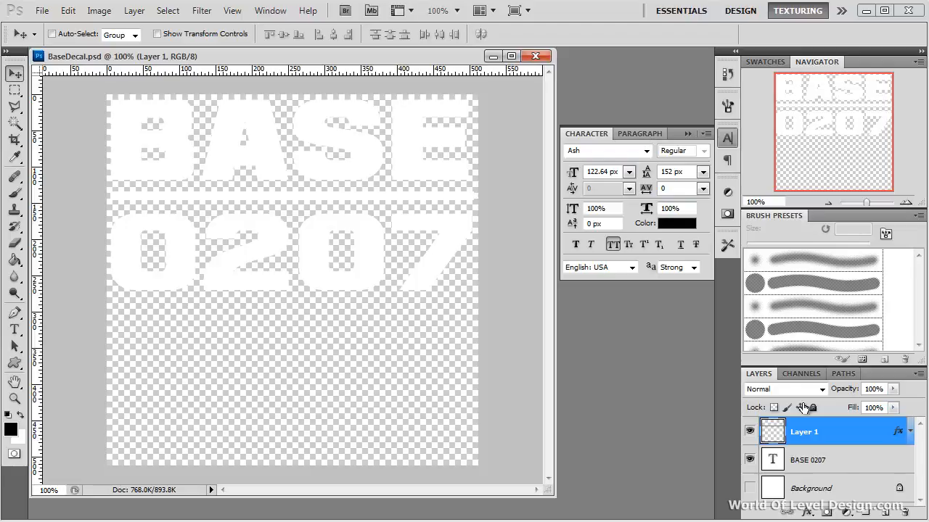
Load the outlines of the BASE 0207 text as a selection and add the outline of the bar on Layer 1
left_click(783, 466)
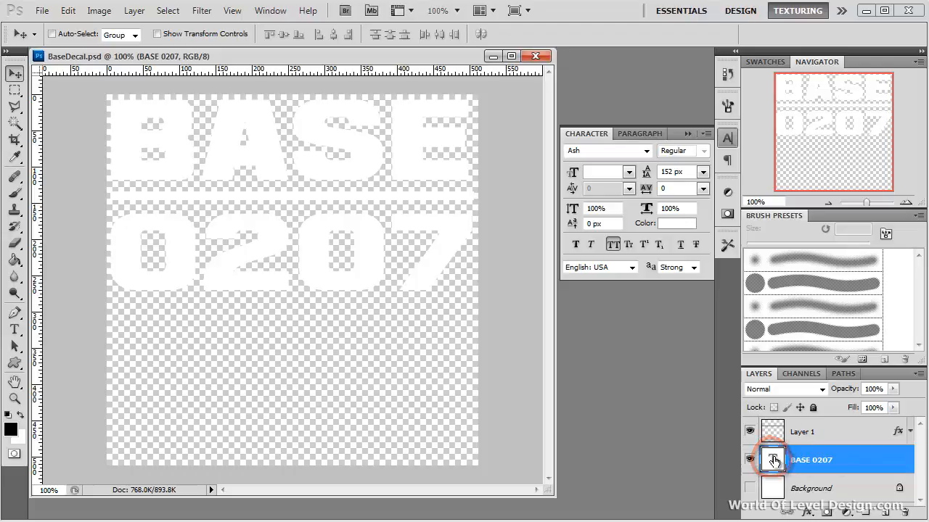
left_click(773, 461, "ctrl")
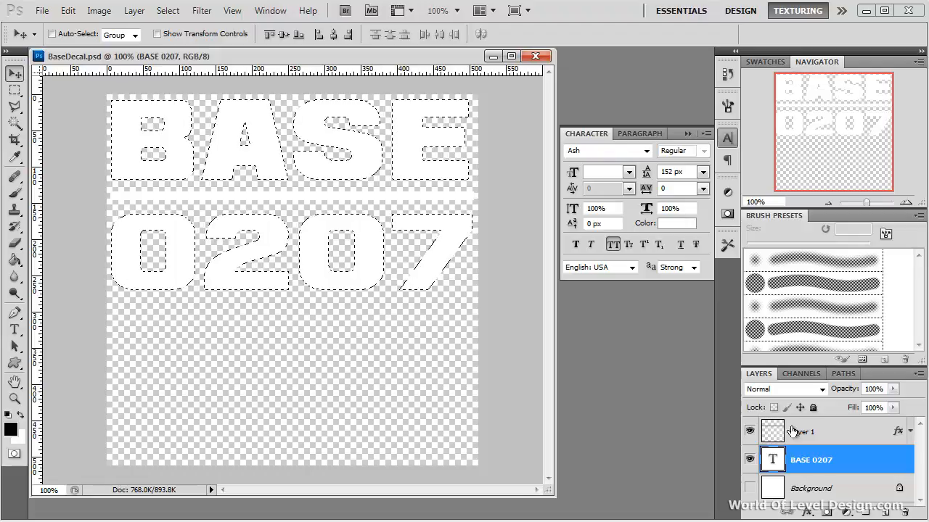
left_click(770, 433, "ctrl")
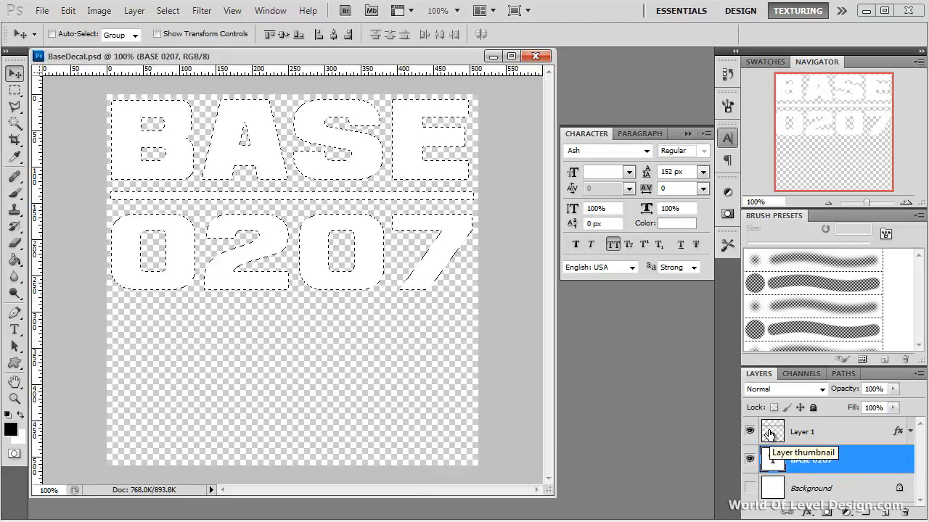
Create a new alpha channel and fill the selected text and bar shapes in it with white
left_click(801, 374)
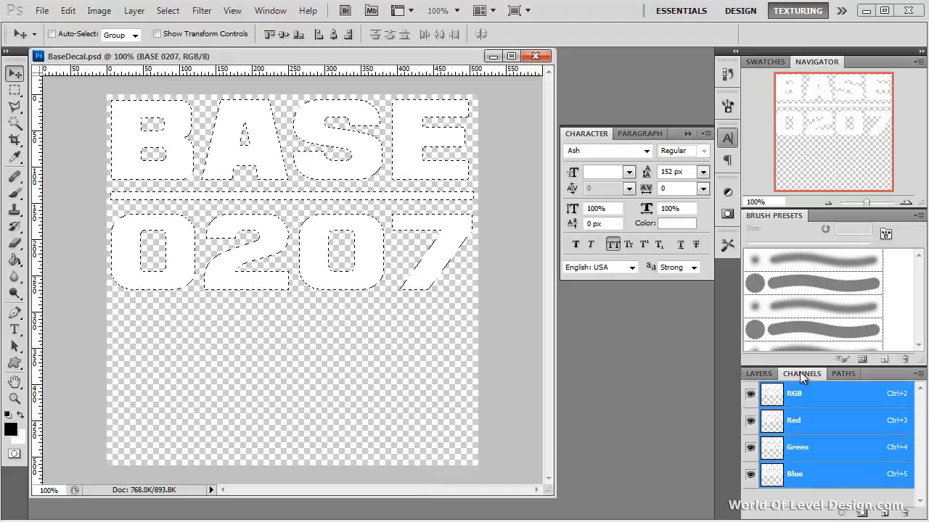
left_click_drag(853, 366, 842, 298)
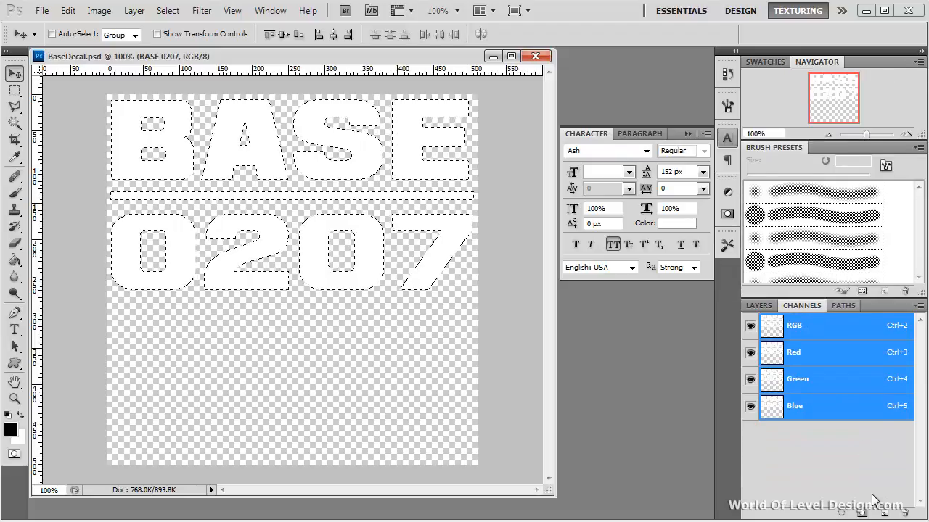
left_click(885, 513)
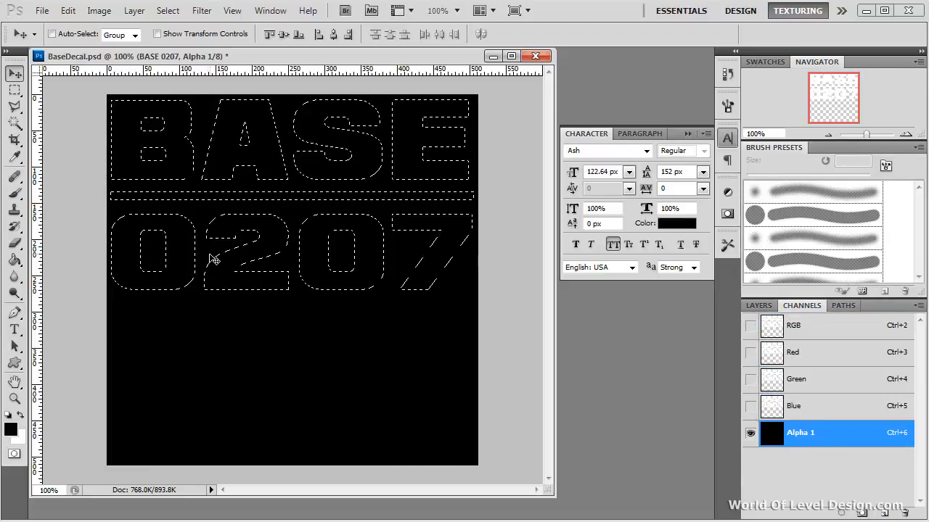
key("ctrl+BackSpace")
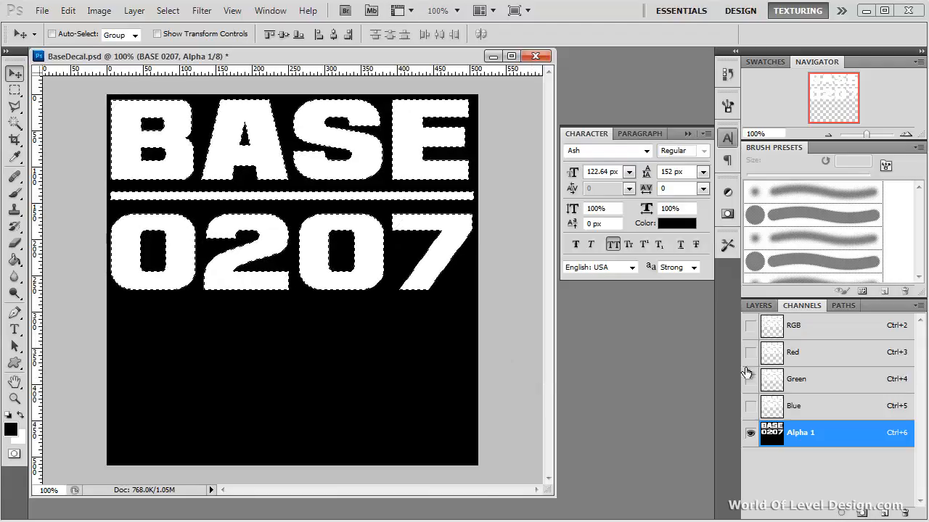
Reactivate the composite RGB channel, return to the layers and clear the selection
left_click(812, 328)
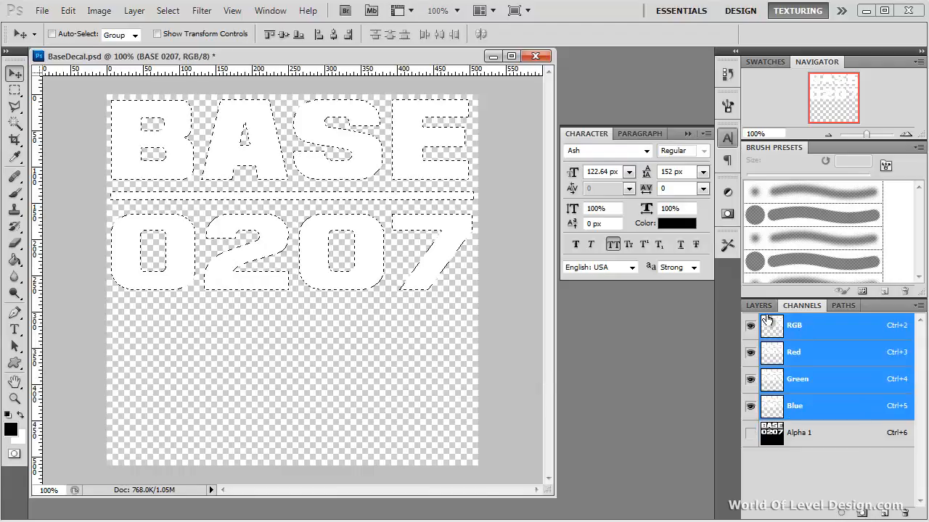
left_click(759, 306)
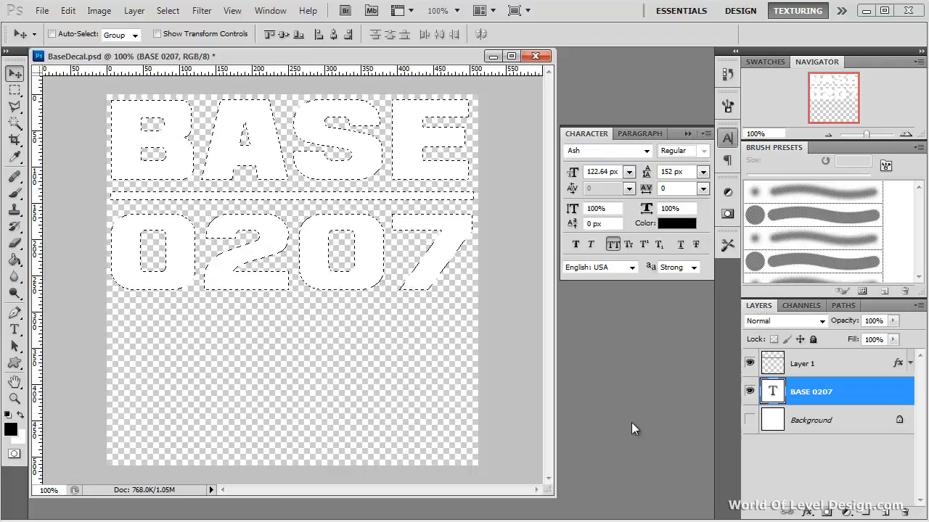
key("ctrl+d")
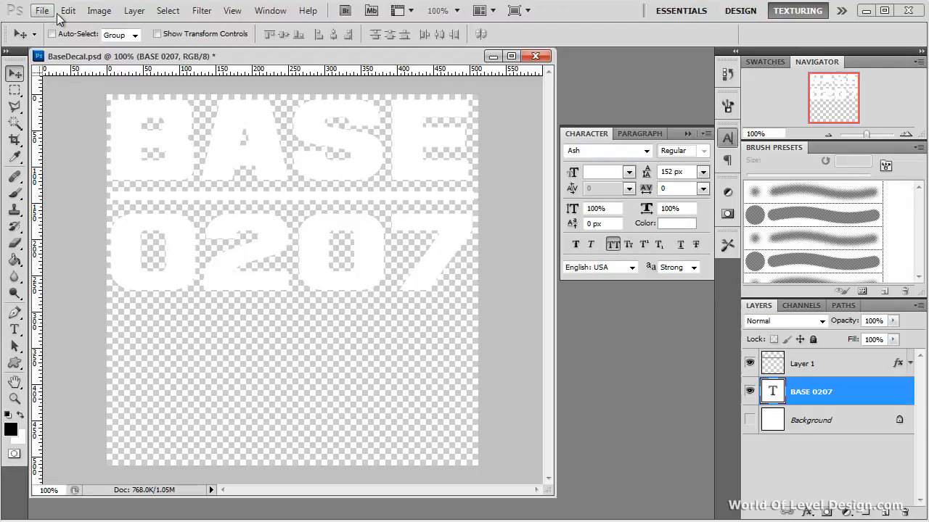
Show the white Background layer and begin saving a copy of the document in Targa format with alpha channels
left_click(830, 419)
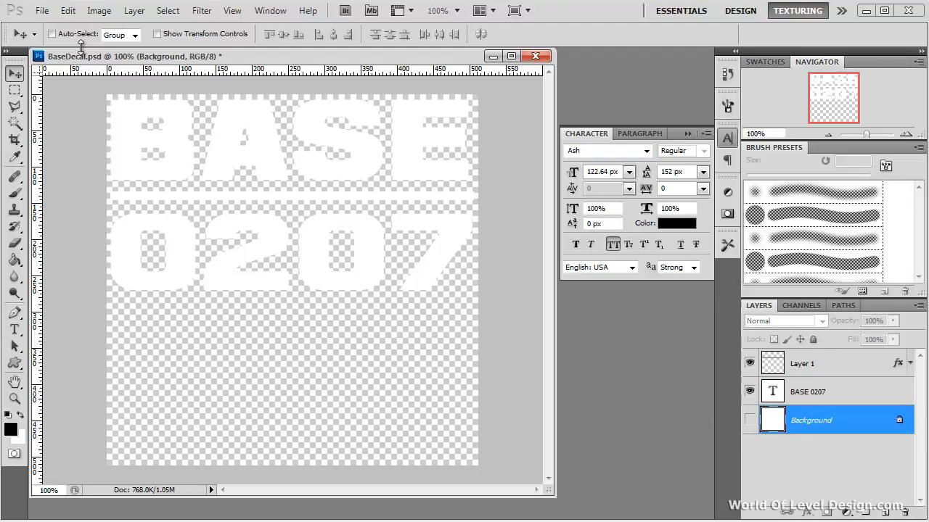
left_click(749, 420)
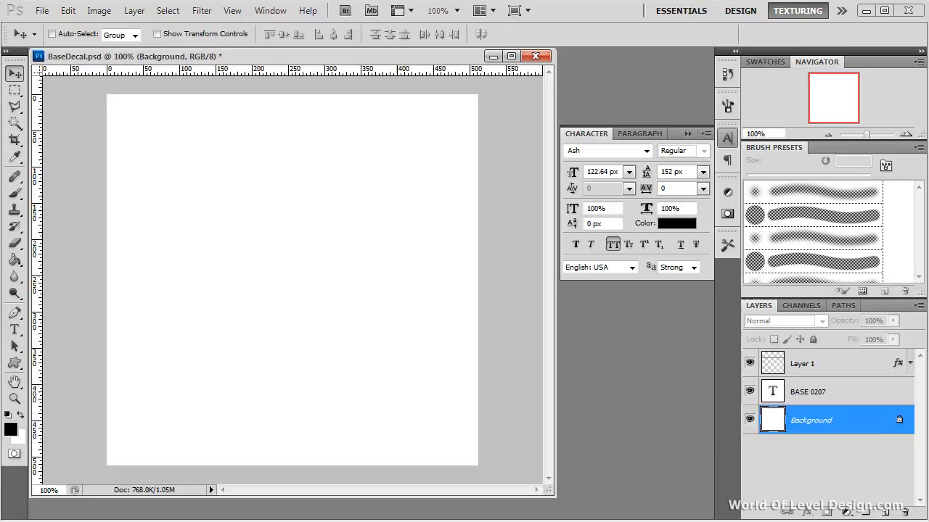
left_click(42, 10)
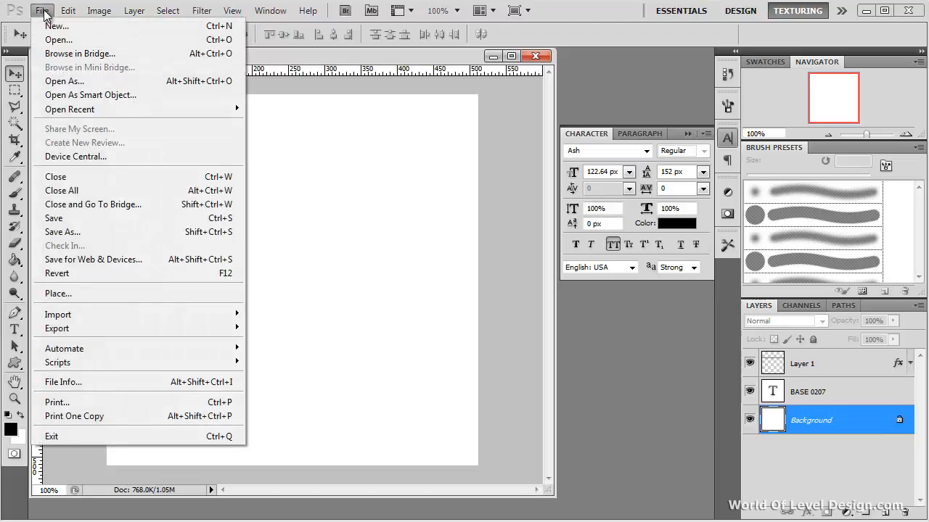
left_click(99, 234)
left_click(437, 336)
key("t")
key("Return")
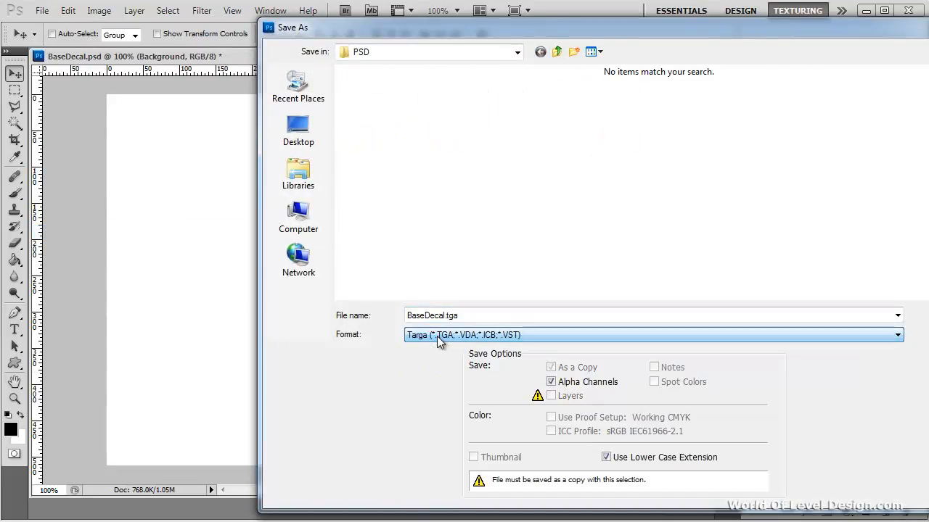
Save the Targa copy as BaseNewDecal.tga in the project's Textures folder at 32 bits/pixel
left_click(556, 52)
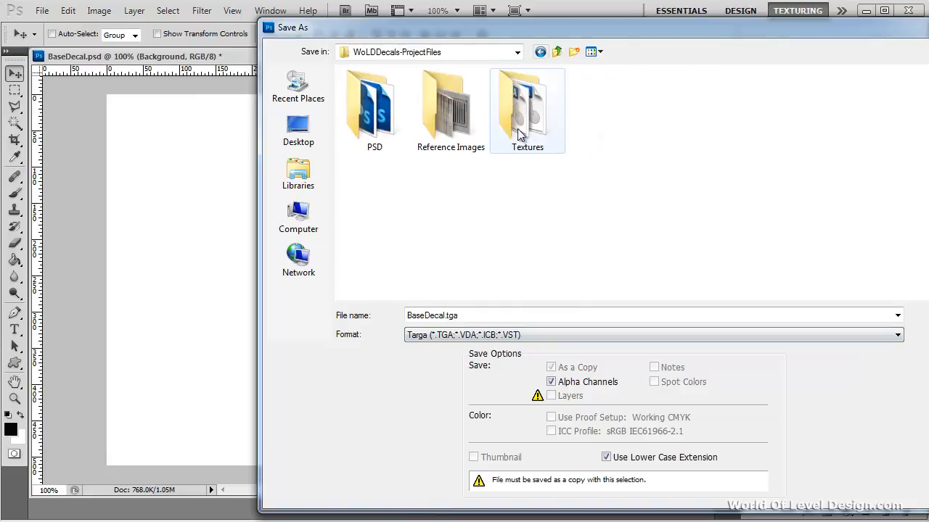
double_click(540, 122)
left_click_drag(444, 316, 402, 315)
key("BackSpace")
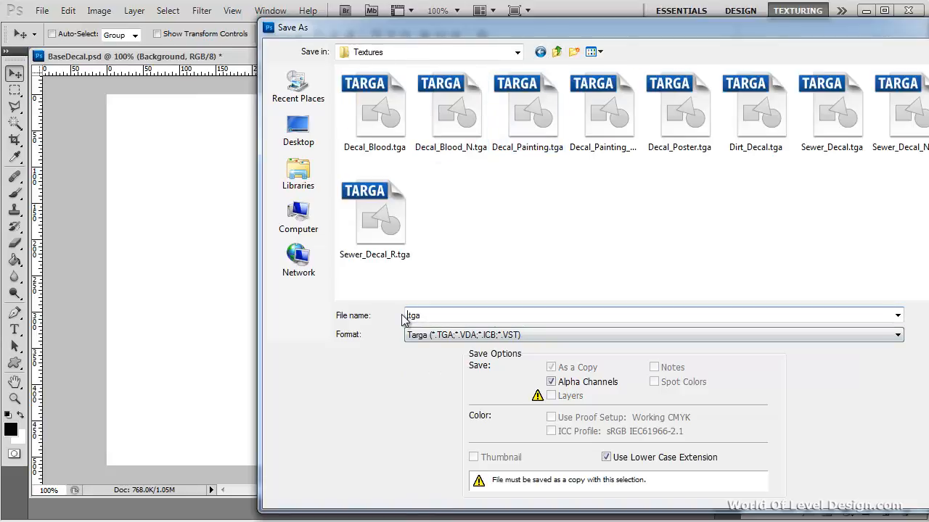
type("BaseNewDecal")
left_click_drag(495, 37, 362, 34)
left_click(820, 314)
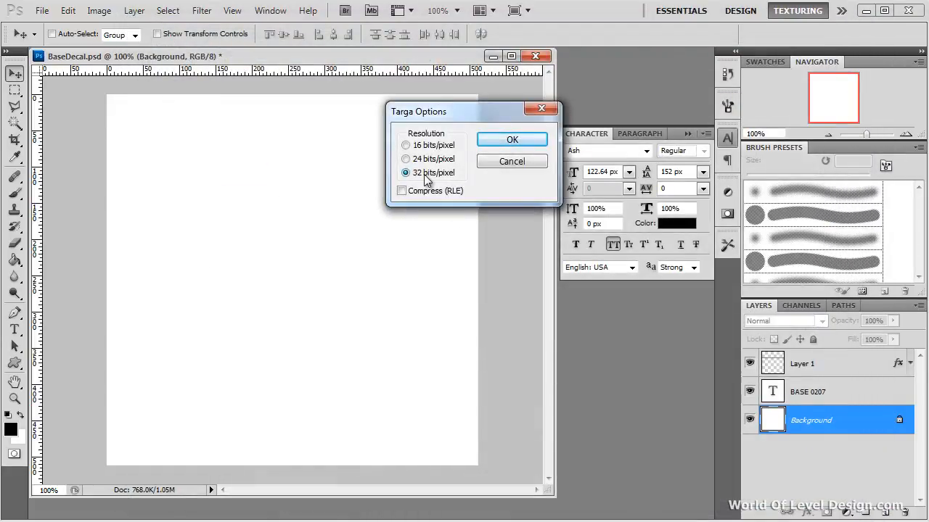
left_click(509, 140)
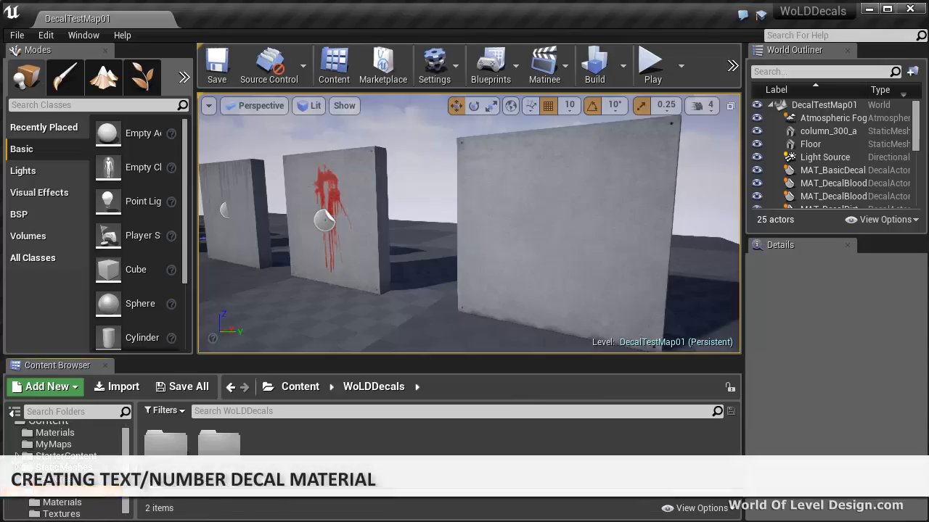
Switch to Unreal Editor and import BaseNewDecal.tga into the Textures folder of WoLDDecals
left_click(61, 514)
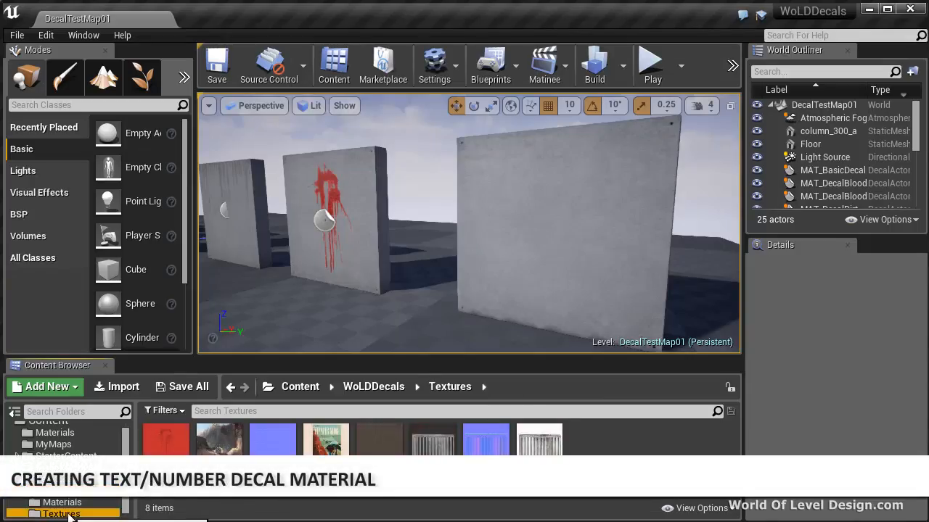
left_click(121, 387)
left_click(185, 148)
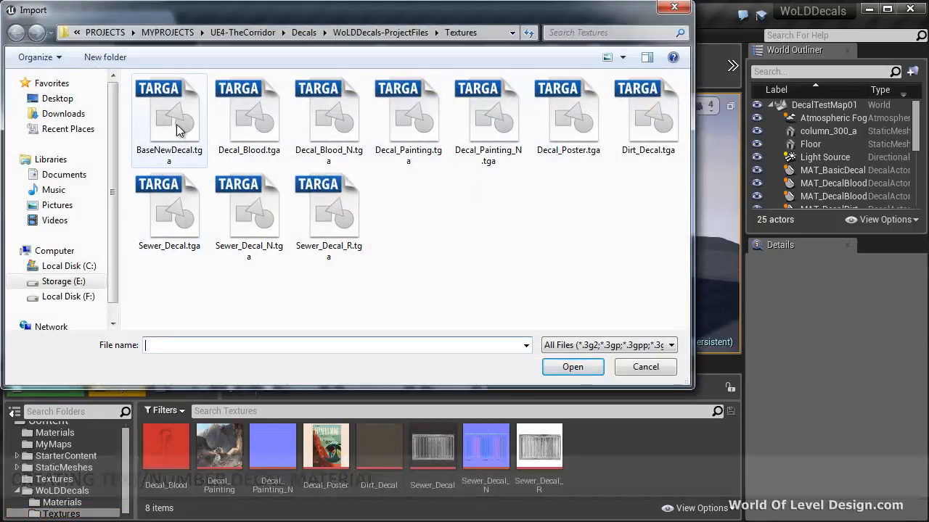
left_click(571, 367)
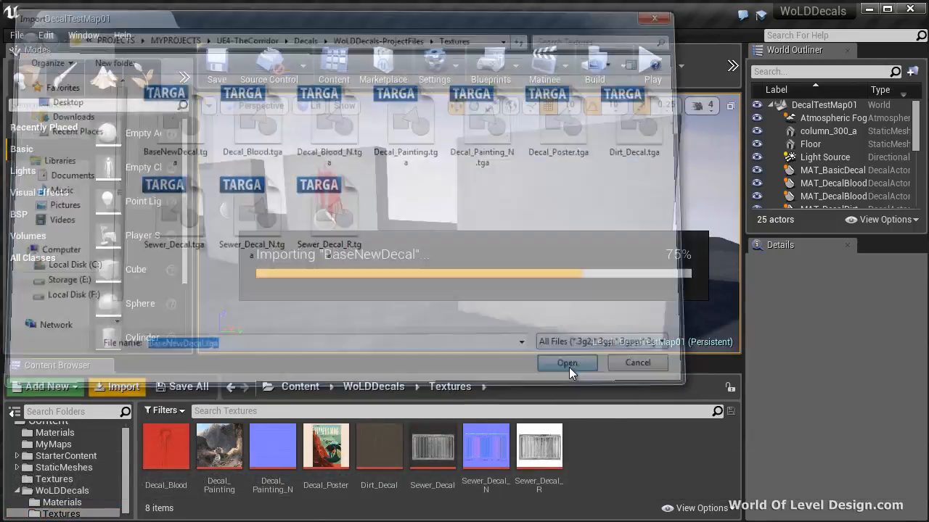
Create a new material named MAT_DecalBase0207 in the Materials folder of WoLDDecals
left_click(33, 500)
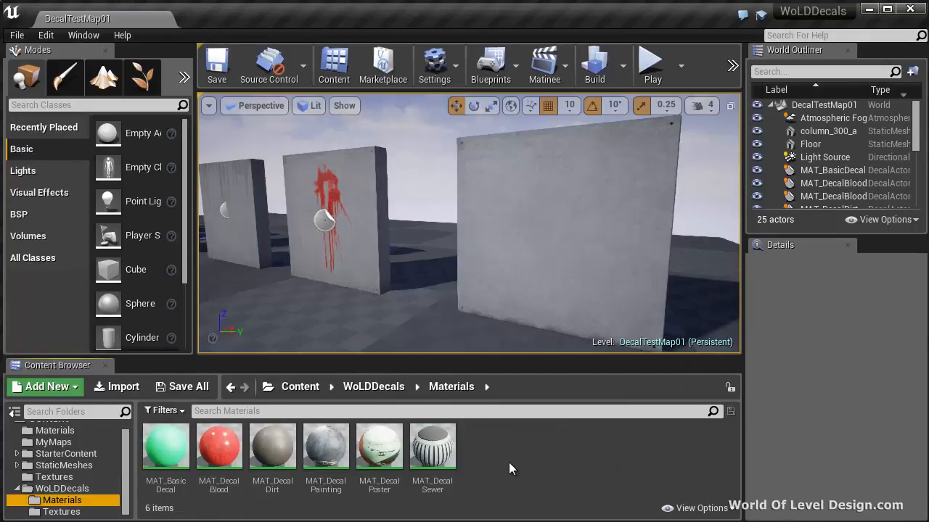
right_click(509, 452)
left_click(557, 256)
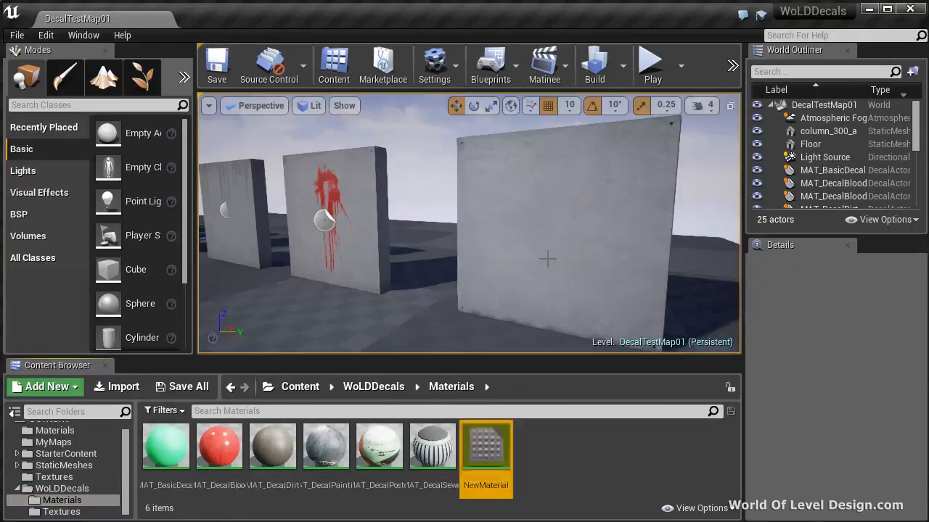
type("MAT_Decal")
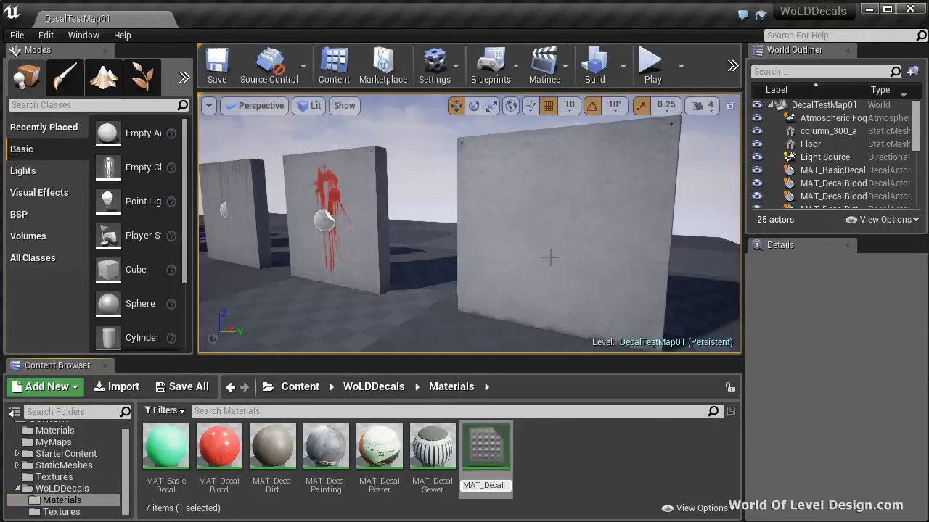
type("Base0207")
key("Return")
Open MAT_DecalBase0207 and set its domain to Deferred Decal and its decal blend mode to DBuffer Translucent Color,Roughness
double_click(217, 448)
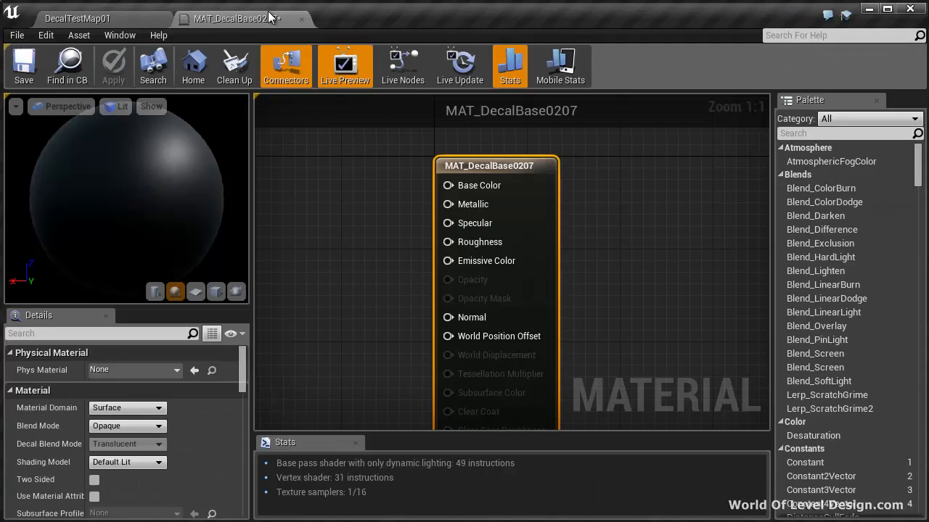
left_click(110, 409)
left_click(119, 428)
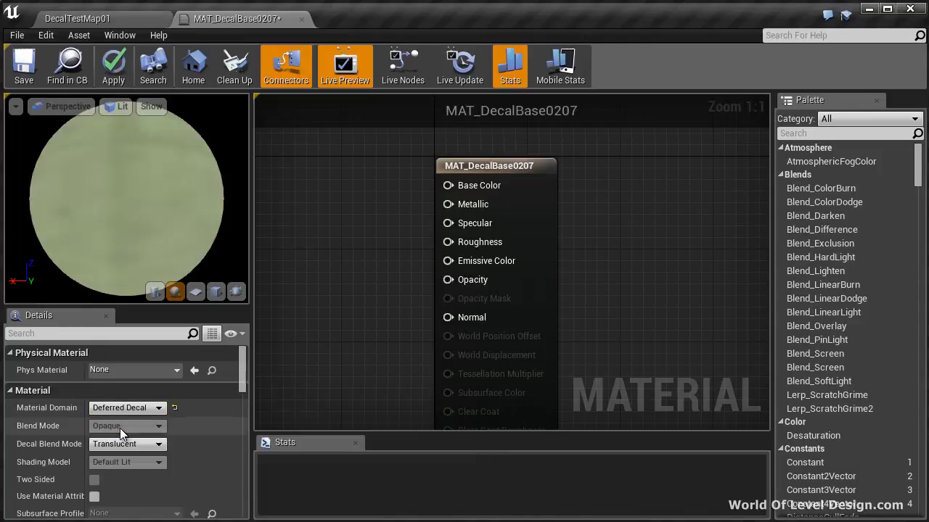
left_click(116, 445)
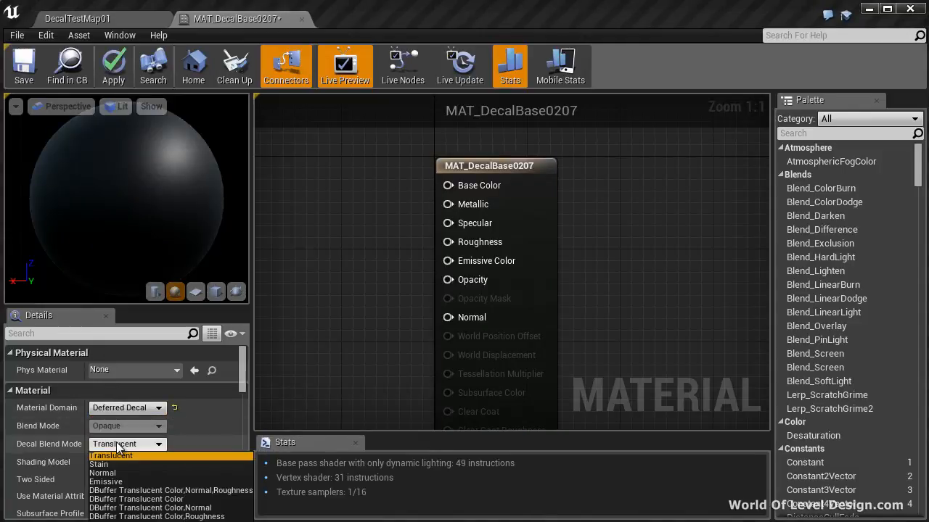
left_click(148, 517)
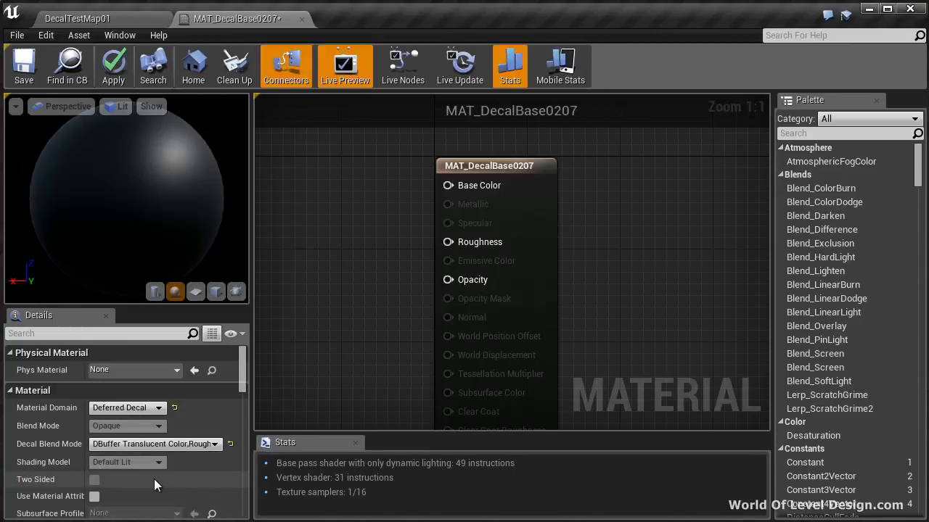
Add a Texture Sample node using the BaseNewDecal texture to the MAT_DecalBase0207 graph
left_click(103, 21)
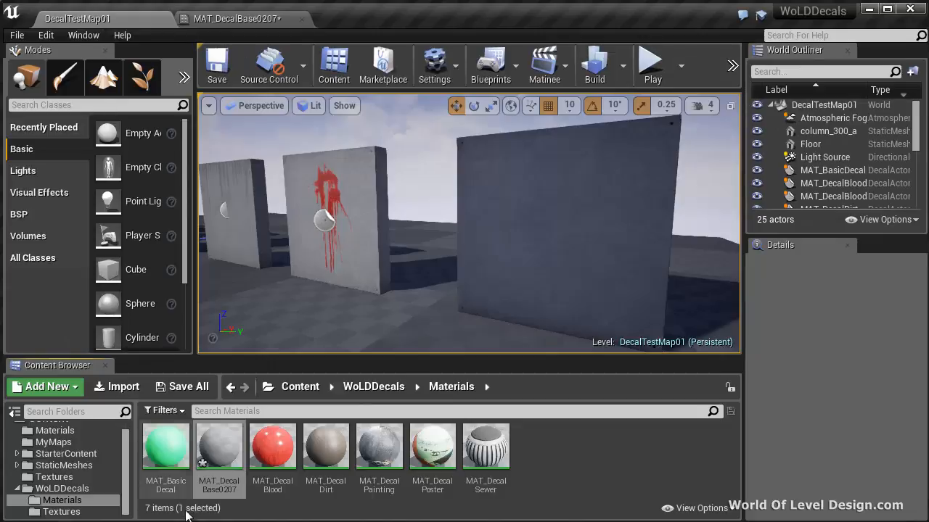
left_click(61, 511)
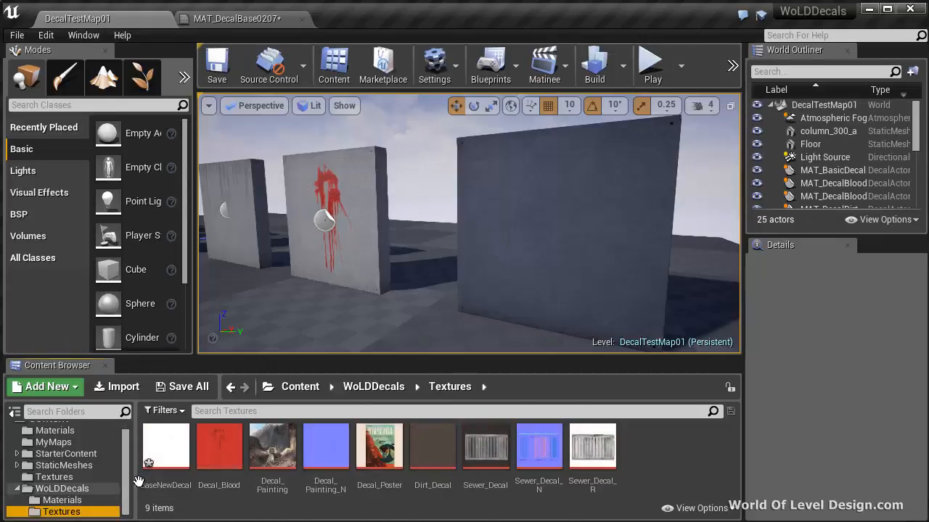
left_click(177, 446)
left_click(265, 19)
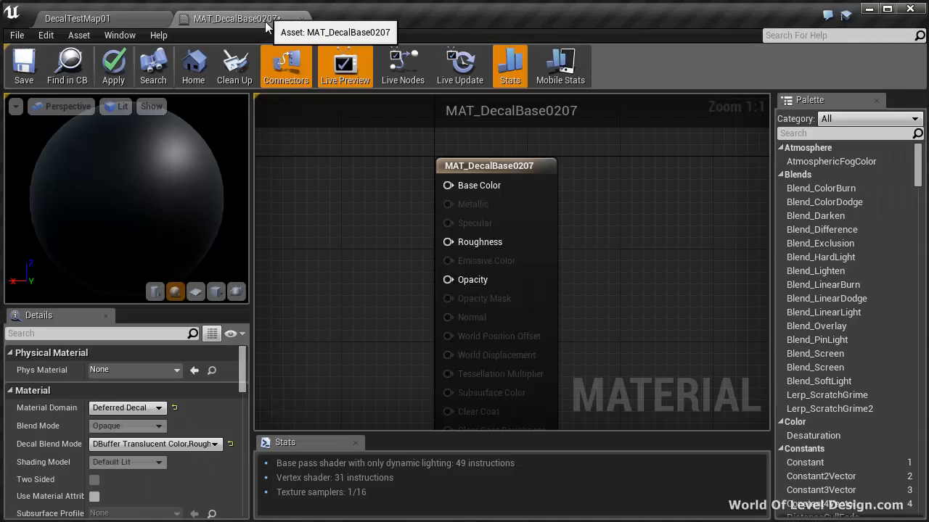
key("t")
left_click(293, 188)
Connect the texture's colour output to Base Color and its alpha output to Opacity, and apply the material
right_click_drag(404, 272, 616, 261)
left_click_drag(523, 182, 375, 166)
left_click_drag(447, 186, 658, 176)
left_click_drag(448, 262, 658, 268)
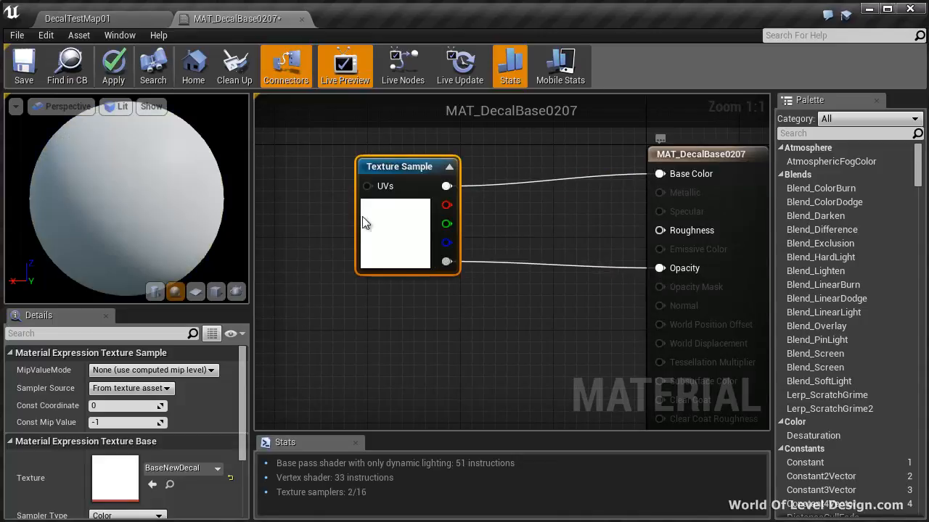
left_click(116, 78)
Place MAT_DecalBase0207 as a decal at the base of the blank wall and rotate it 90° about two axes to face the wall upright
left_click(109, 18)
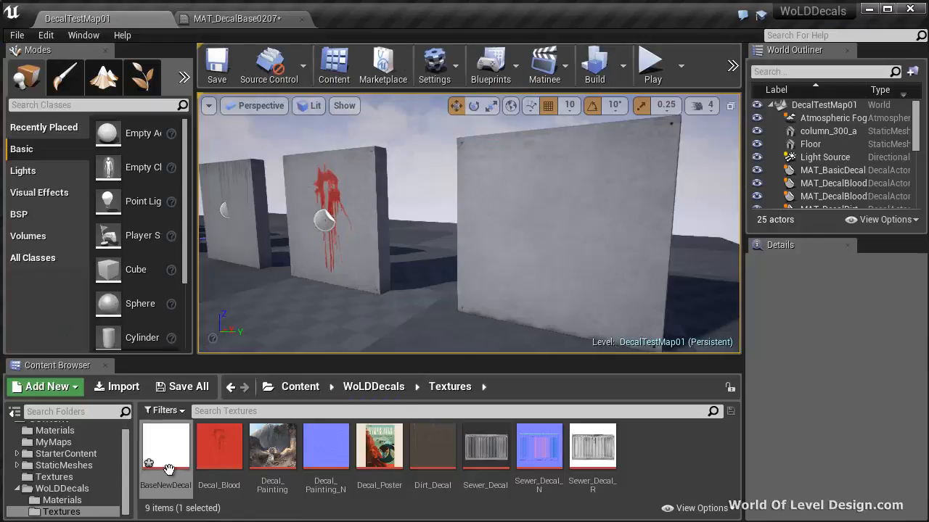
left_click(62, 499)
left_click_drag(218, 446, 519, 335)
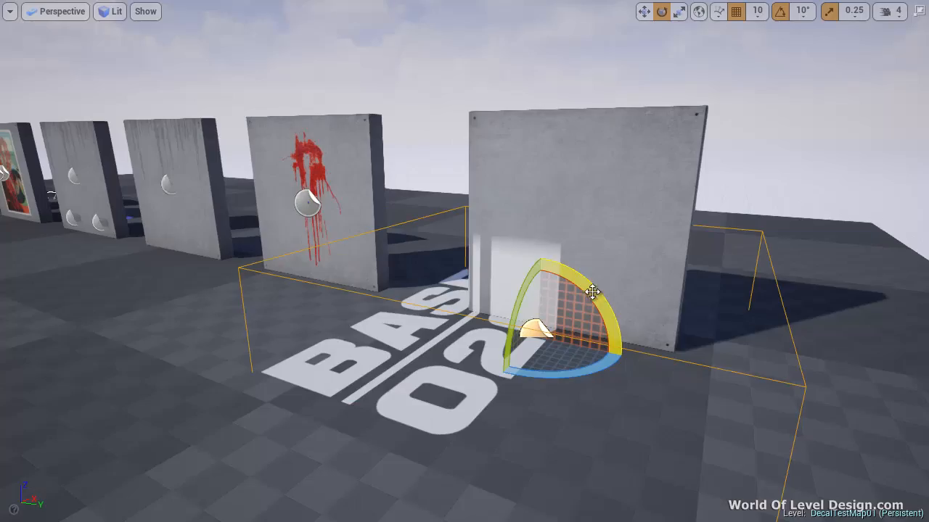
left_click_drag(601, 355, 696, 431)
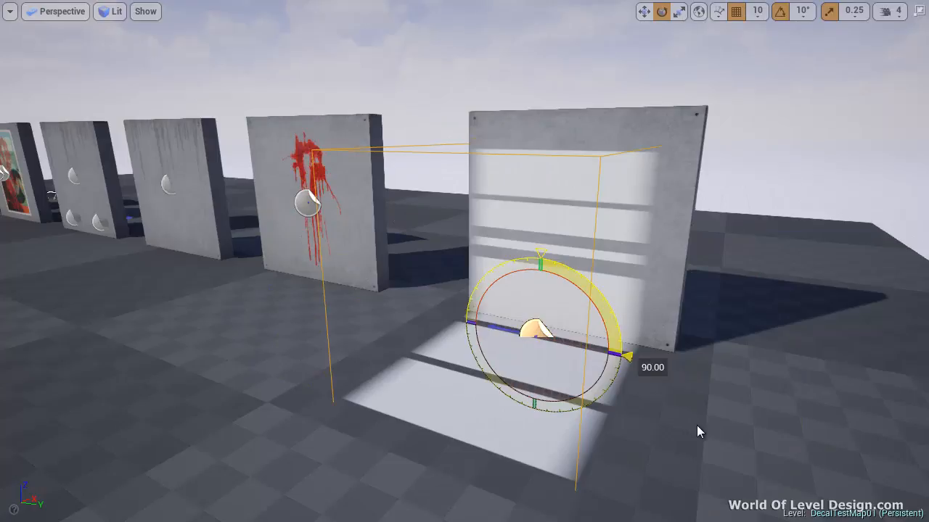
left_click_drag(599, 370, 404, 395)
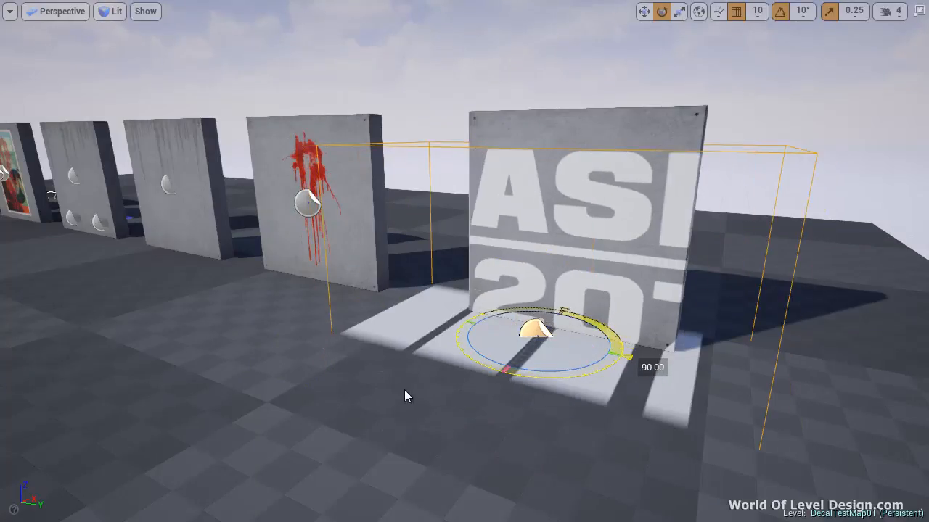
Move the BASE 0207 decal up onto the wall and scale it down to fit
key("w")
left_click_drag(540, 303, 712, 191)
key("e")
key("r")
right_click_drag(713, 191, 486, 192)
key("d")
left_click_drag(661, 192, 613, 208)
Fine-tune the decal's position on the wall and deselect it
key("w")
right_click_drag(489, 210, 601, 204)
left_click_drag(602, 204, 773, 204, "alt")
left_click_drag(559, 270, 583, 278)
key("Escape")
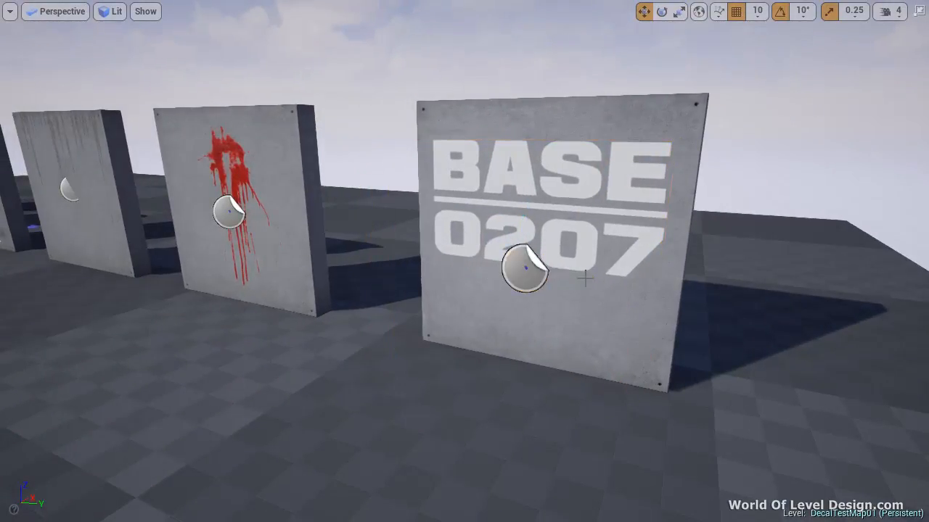
Leave the full-screen viewport and save all the changed levels and assets
key("F11")
left_click(16, 35)
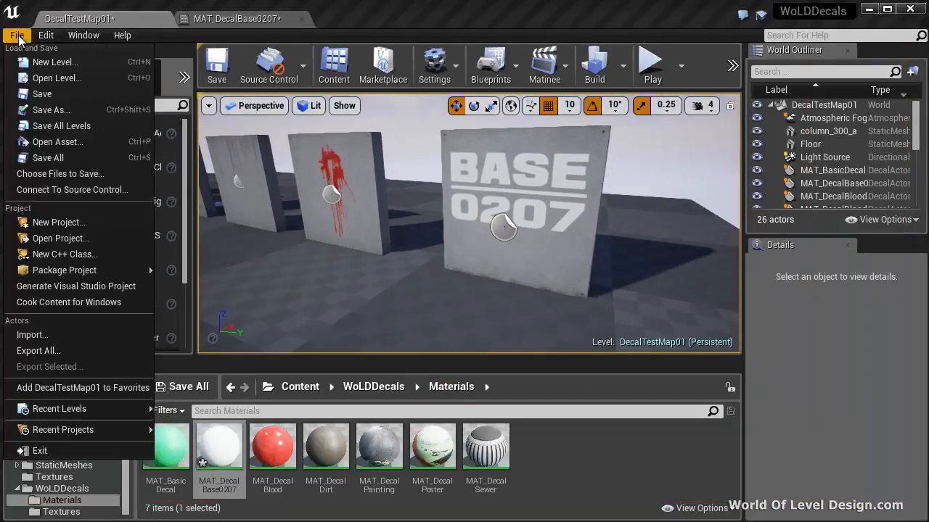
left_click(29, 158)
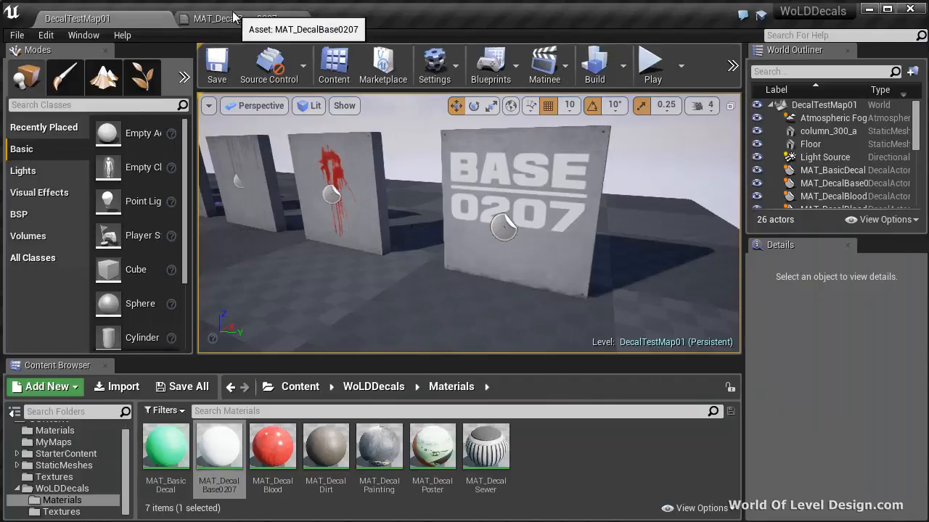
In the MAT_DecalBase0207 graph, move the Texture Sample node away from the material node and add a black Constant3Vector node
left_click(233, 16)
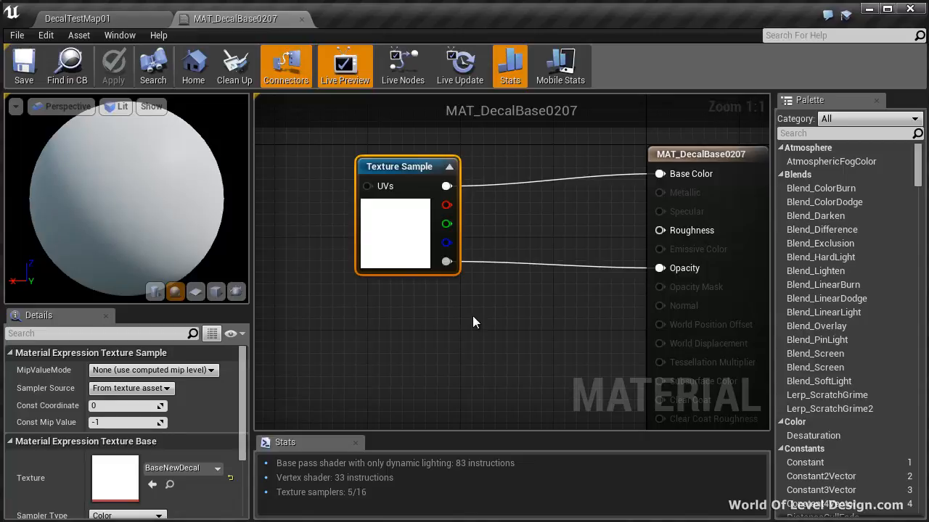
left_click_drag(399, 166, 318, 143)
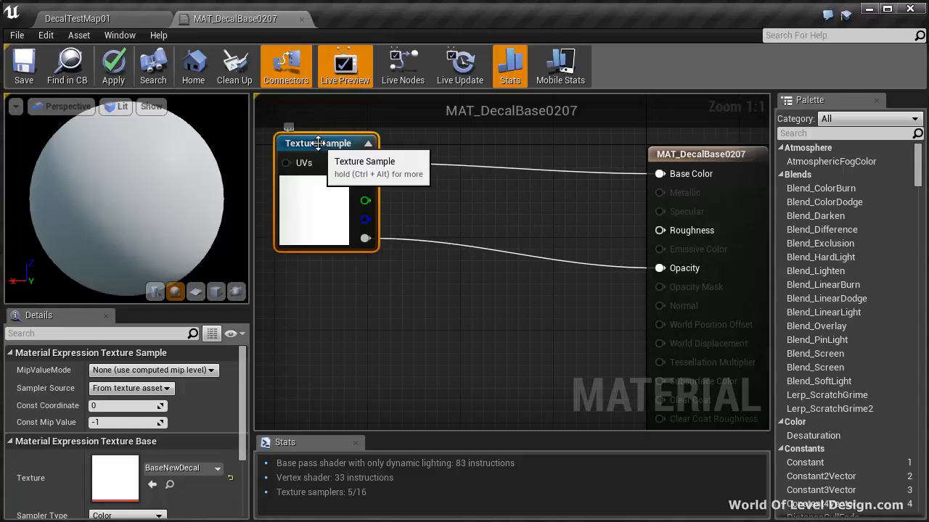
left_click(482, 299)
left_click_drag(520, 306, 483, 153)
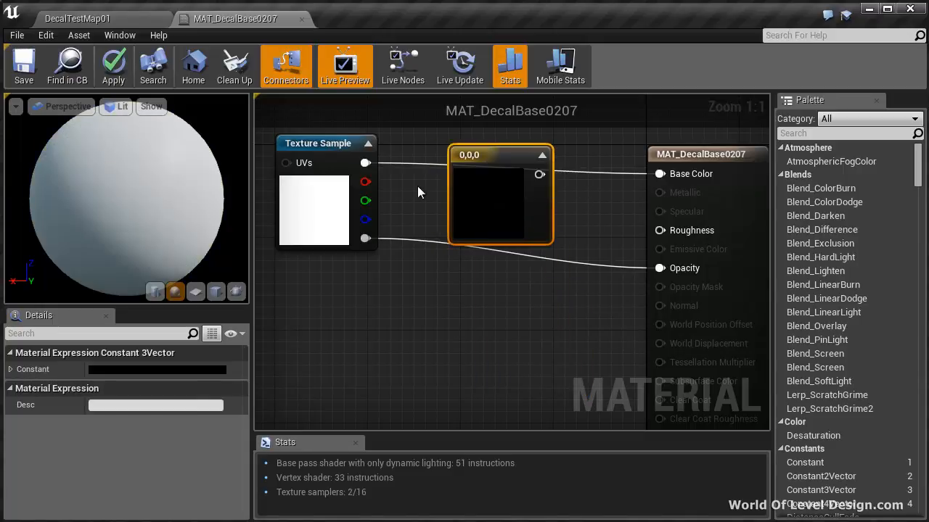
Add a Multiply node between the Texture Sample and the material node, and place the Constant3Vector below the Texture Sample
left_click(465, 325)
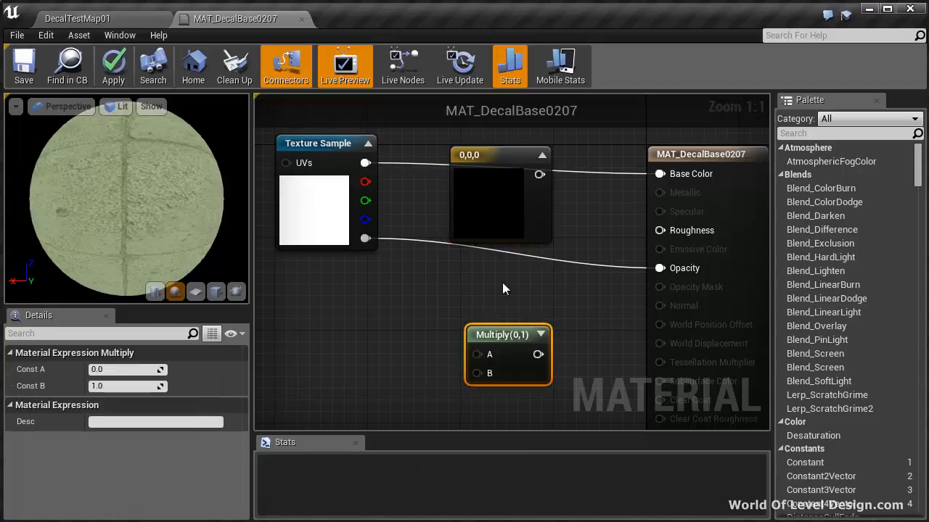
left_click_drag(489, 157, 314, 308)
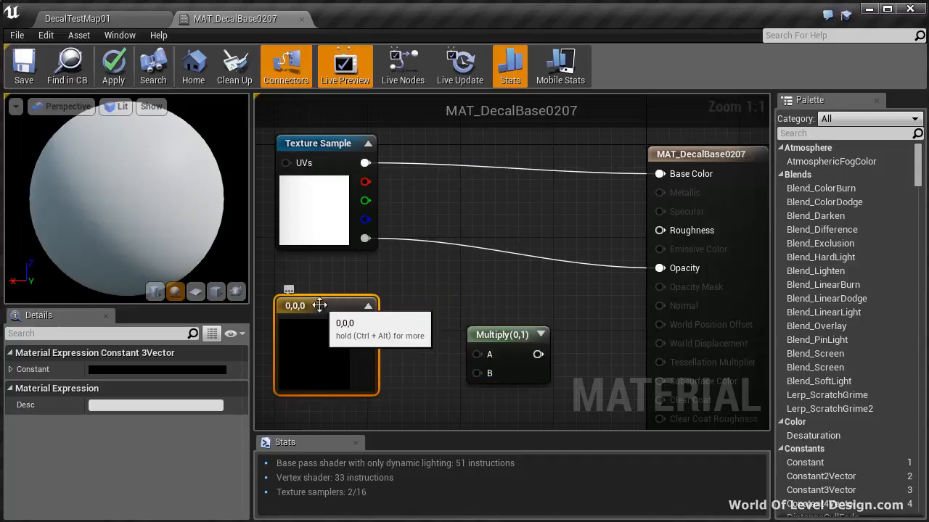
left_click_drag(507, 348, 482, 204)
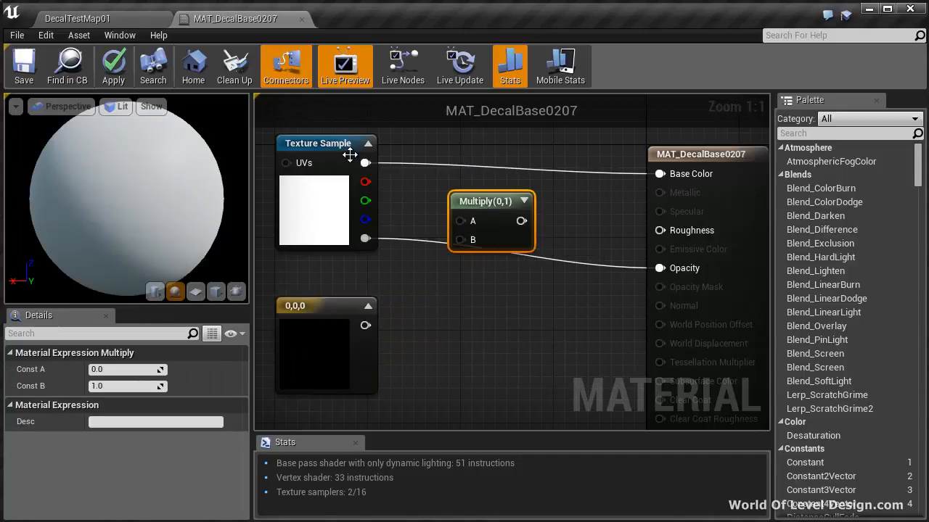
Multiply the Texture Sample's RGB by the Constant3Vector, connect the result to Base Color, and place the Multiply node above the opacity connection
left_click_drag(366, 163, 465, 220)
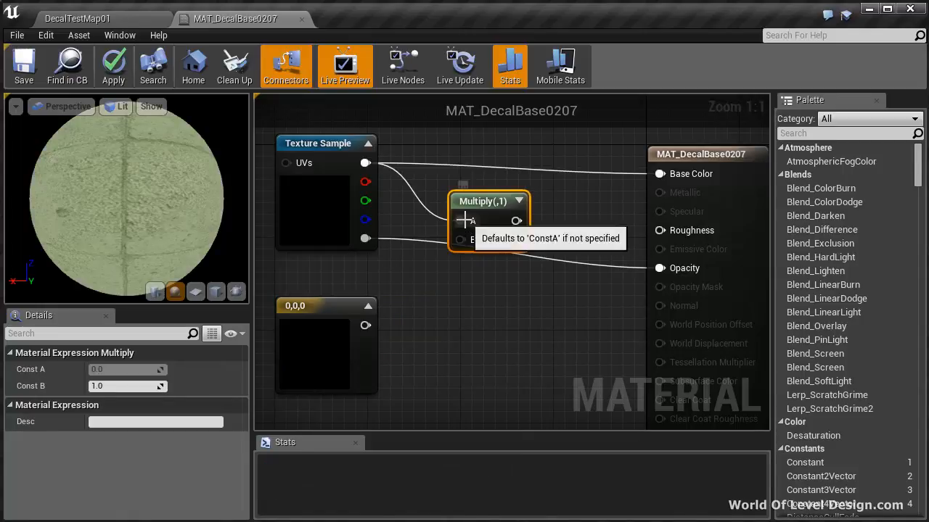
left_click_drag(365, 326, 459, 240)
left_click_drag(511, 222, 659, 175)
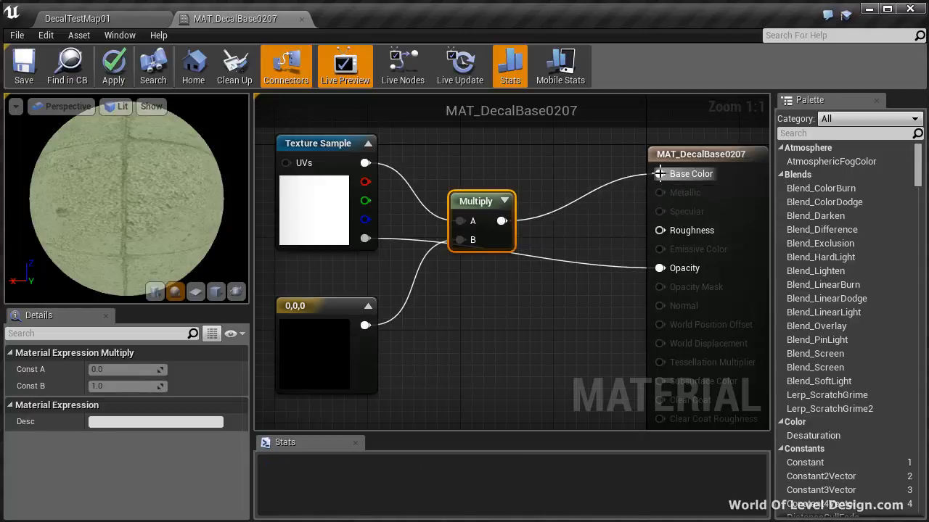
left_click_drag(496, 203, 508, 167)
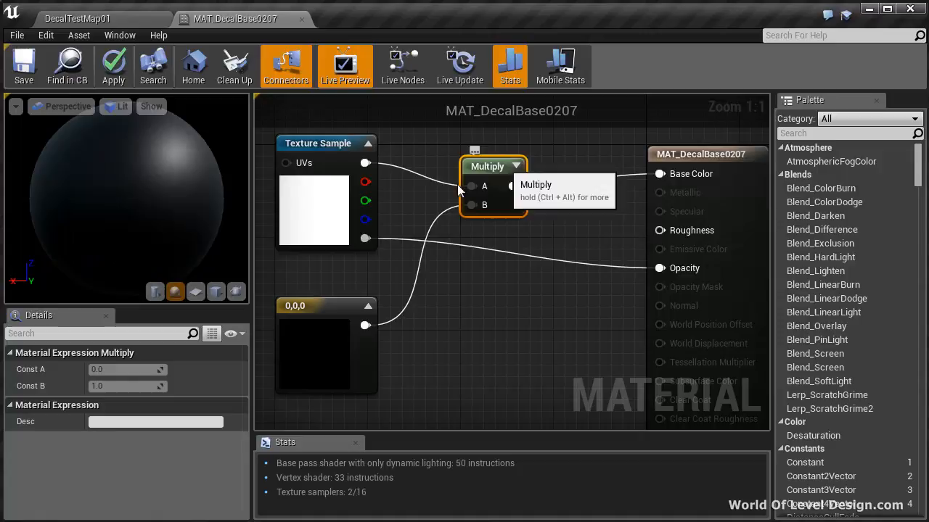
Set the Constant3Vector's colour to a light orange with values 0.95, 0.384, 0.229
left_click(314, 344)
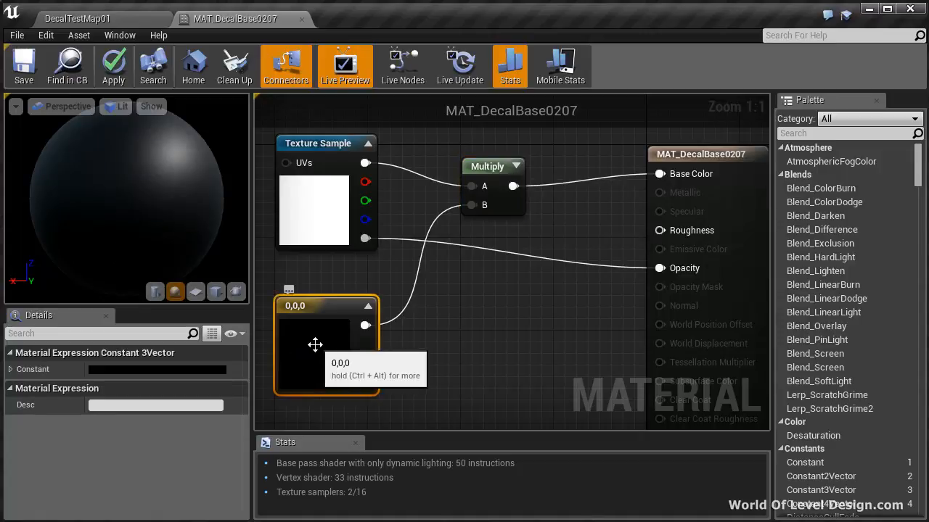
left_click(107, 370)
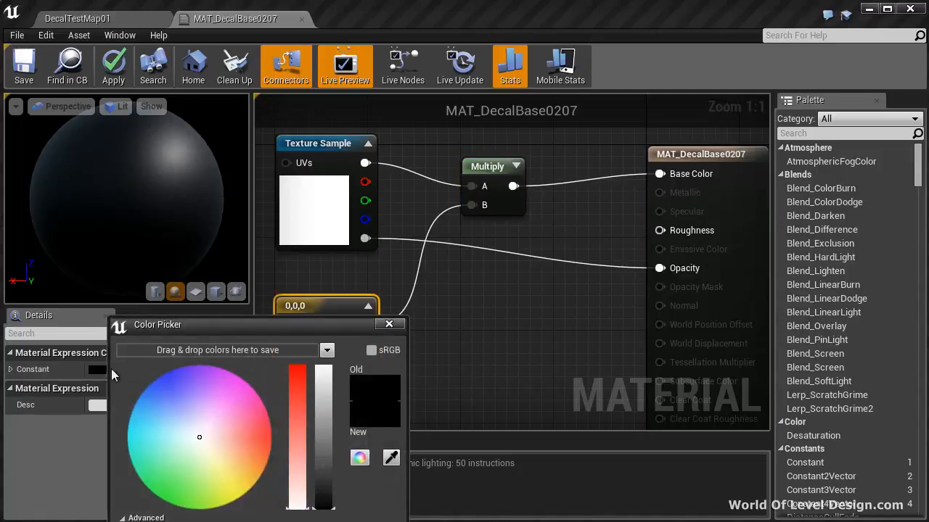
left_click_drag(263, 324, 627, 118)
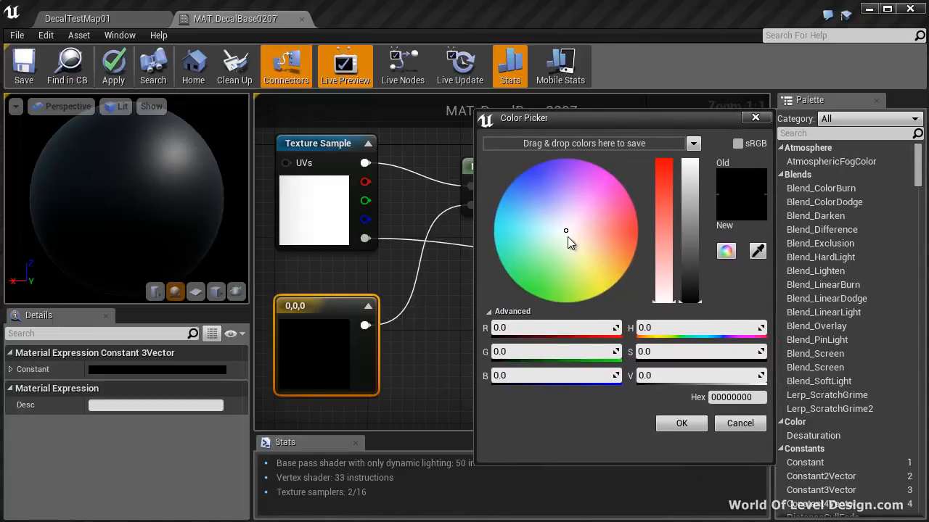
left_click_drag(567, 232, 610, 223)
left_click_drag(694, 231, 690, 165)
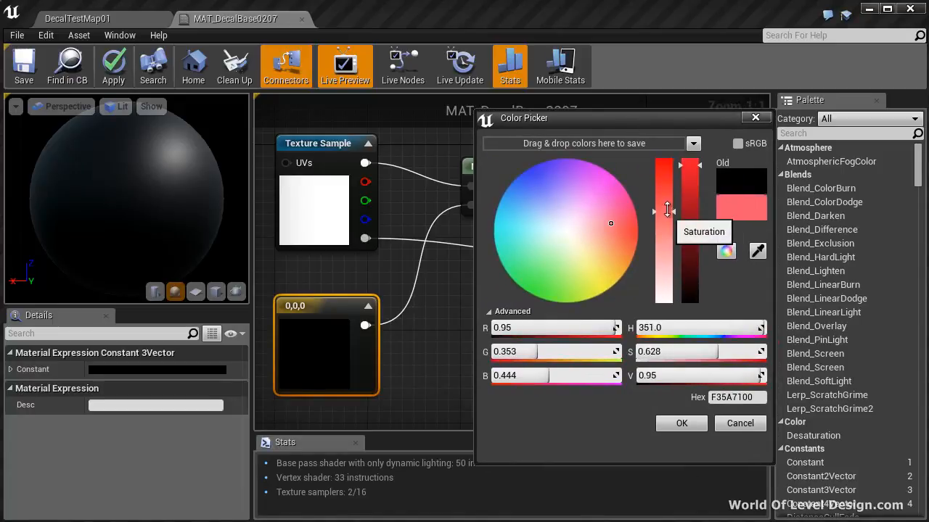
left_click_drag(663, 212, 663, 176)
left_click_drag(628, 220, 620, 243)
left_click(680, 423)
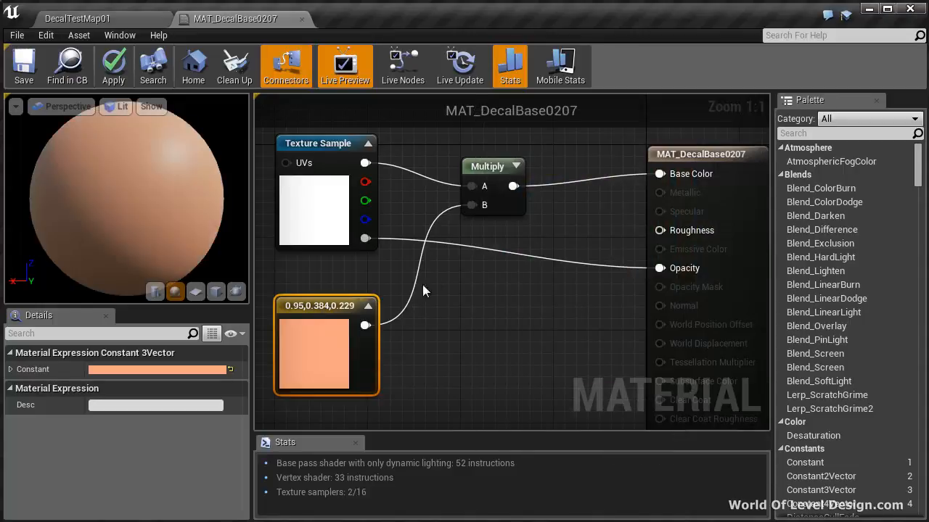
Change the Constant3Vector's colour to a saturated red with RGB values 1.0, 0.069, 0.116
left_click(147, 370)
left_click_drag(338, 326, 609, 79)
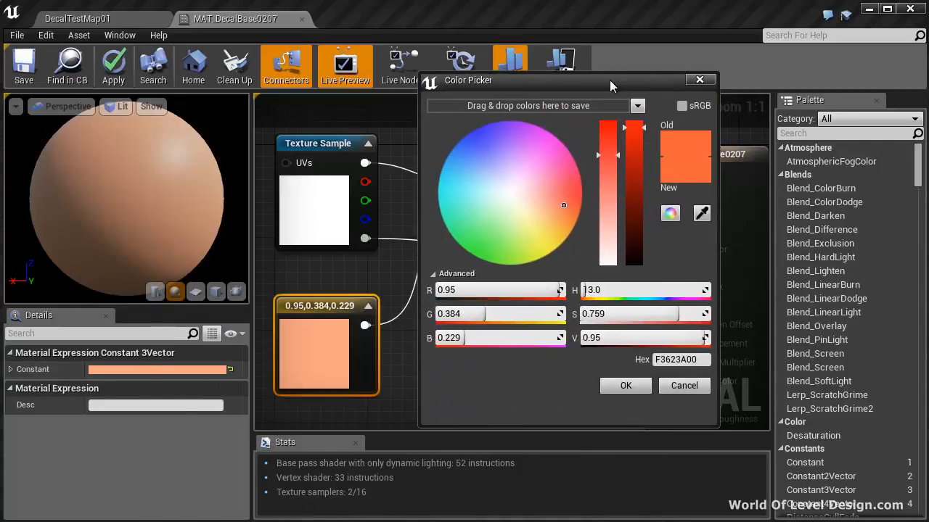
left_click_drag(626, 130, 629, 119)
left_click(577, 190)
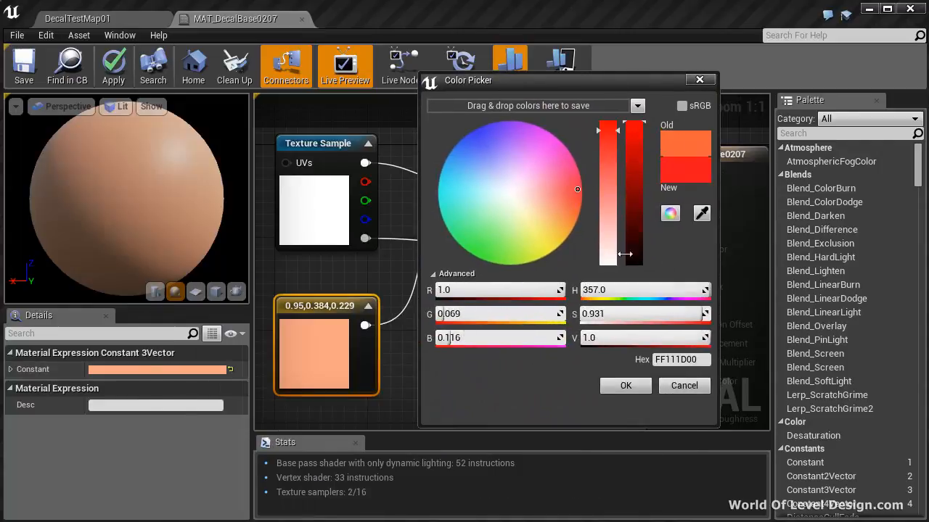
left_click(624, 387)
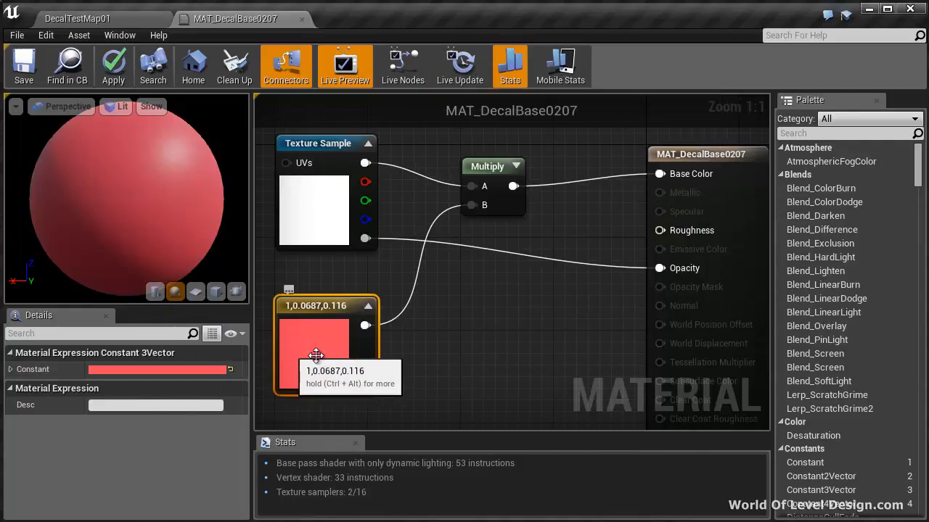
Turn on the sRGB preview for the Constant3Vector's colour and set it to an orange-red of 1, 0.0438, 0
left_click(146, 370)
left_click_drag(302, 327, 617, 98)
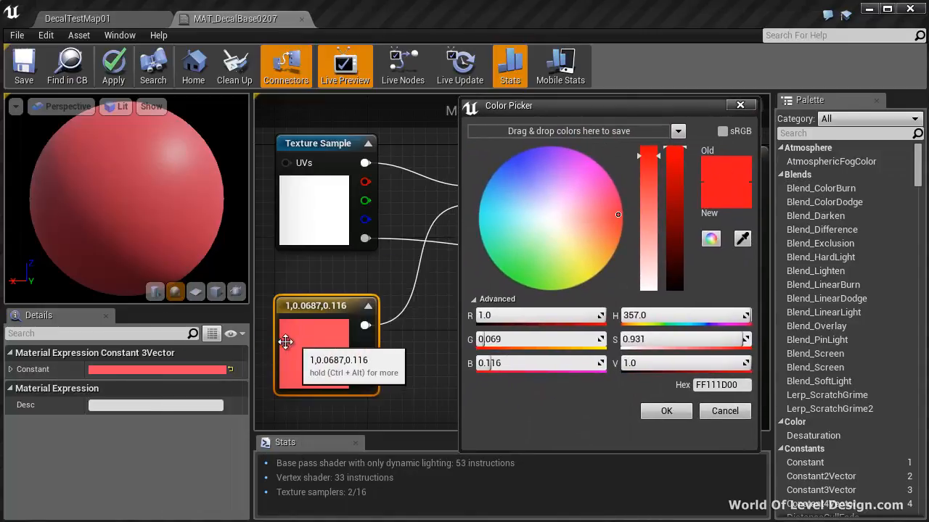
left_click_drag(576, 105, 617, 103)
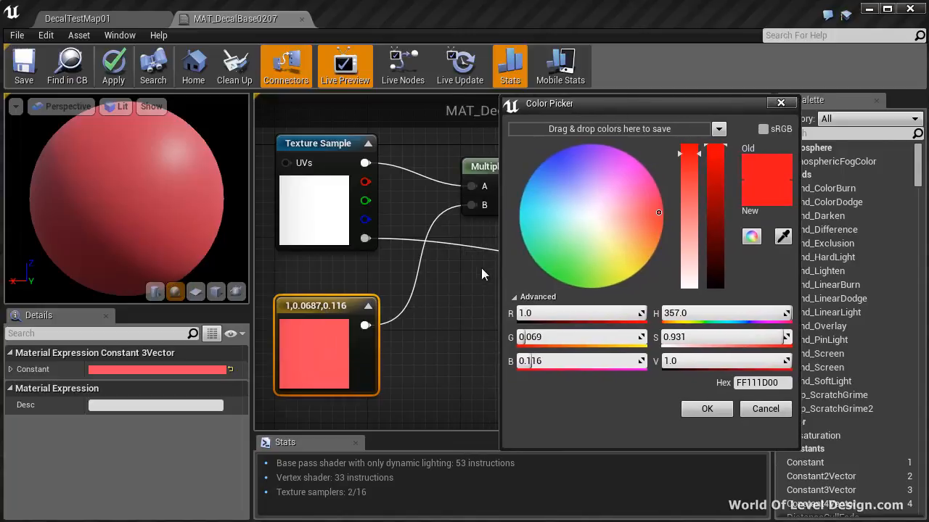
left_click(764, 130)
mouse_move(659, 213)
left_mouse_down()
mouse_move(656, 201)
mouse_move(662, 216)
left_mouse_up()
left_click(706, 409)
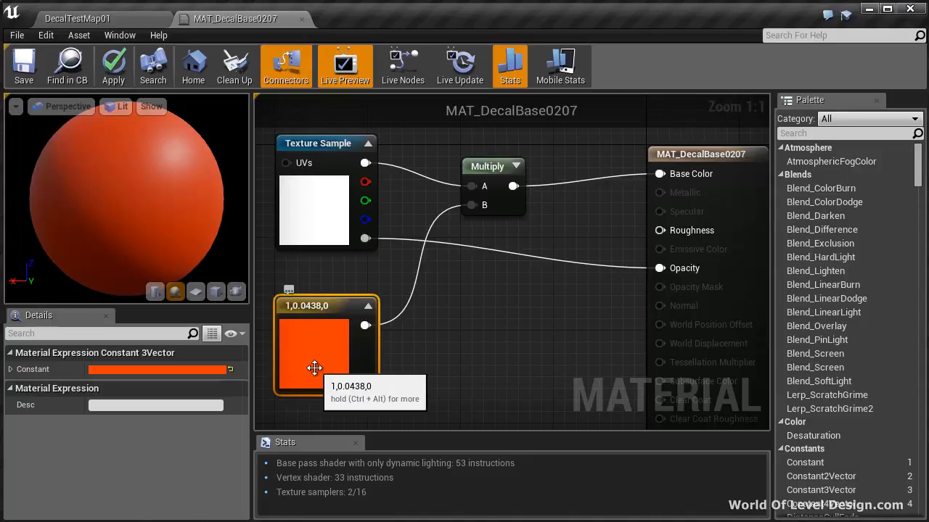
Apply the material changes and inspect the coloured BASE 0207 decal on the wall in DecalTestMap01
left_click(113, 69)
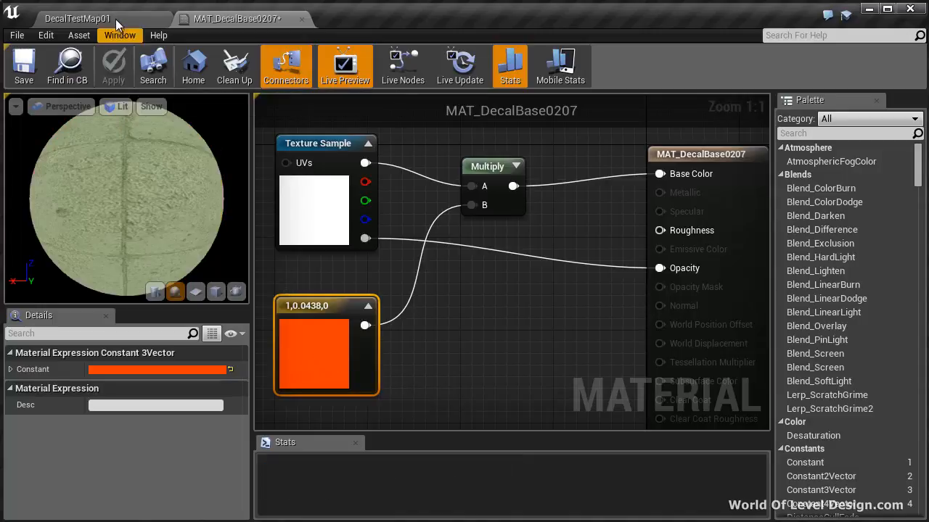
left_click(116, 22)
mouse_move(413, 232)
right_mouse_down()
mouse_move(435, 276)
mouse_move(457, 280)
mouse_move(434, 149)
mouse_move(415, 231)
right_mouse_up()
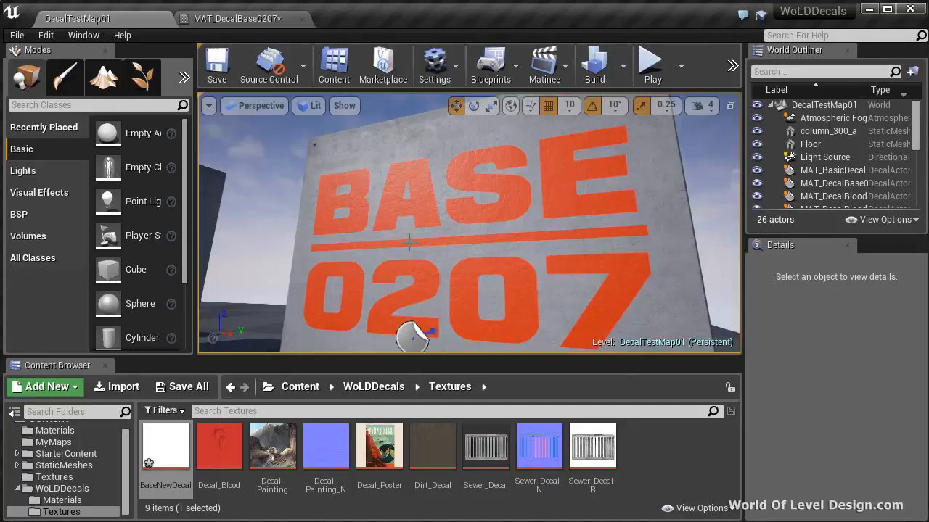
right_click_drag(408, 242, 379, 188)
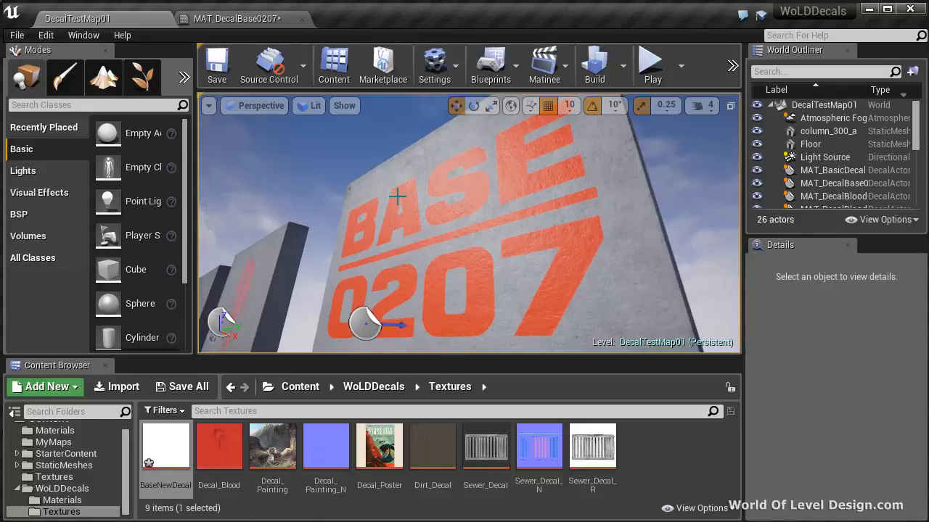
In the MAT_DecalBase0207 graph, add a Constant node, connect it to Roughness, and place it below the Multiply node
left_click(268, 19)
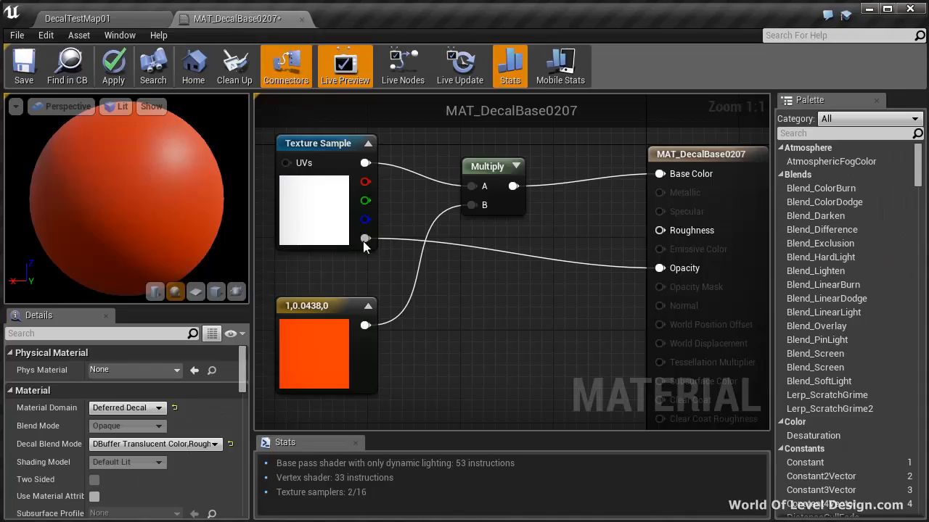
left_click(482, 295)
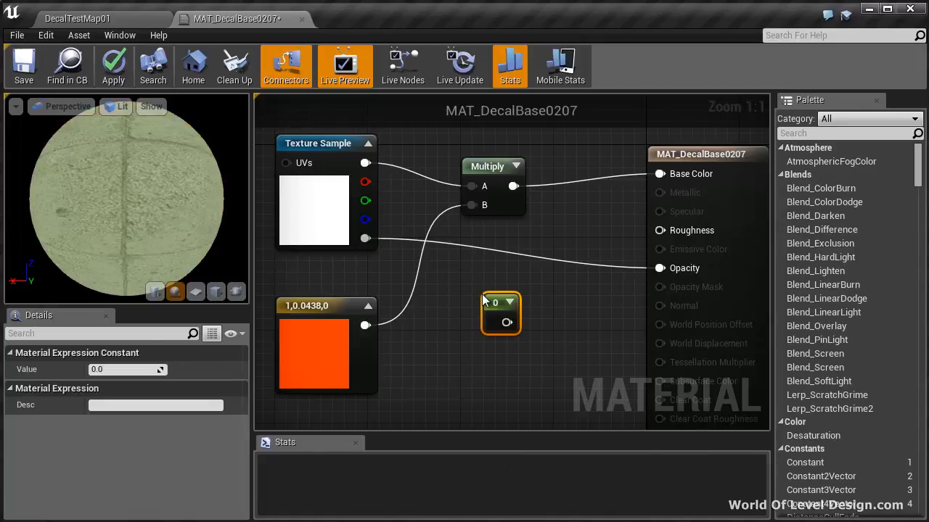
left_click_drag(482, 294, 460, 250)
left_click_drag(500, 280, 660, 230)
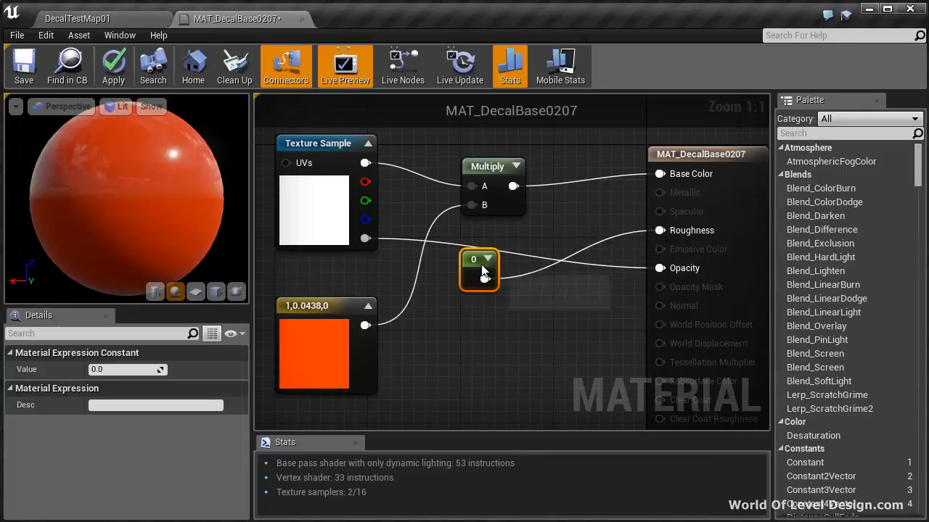
left_click_drag(483, 268, 482, 292)
Set the roughness Constant's value to 0.5 and apply the material
left_click(127, 370)
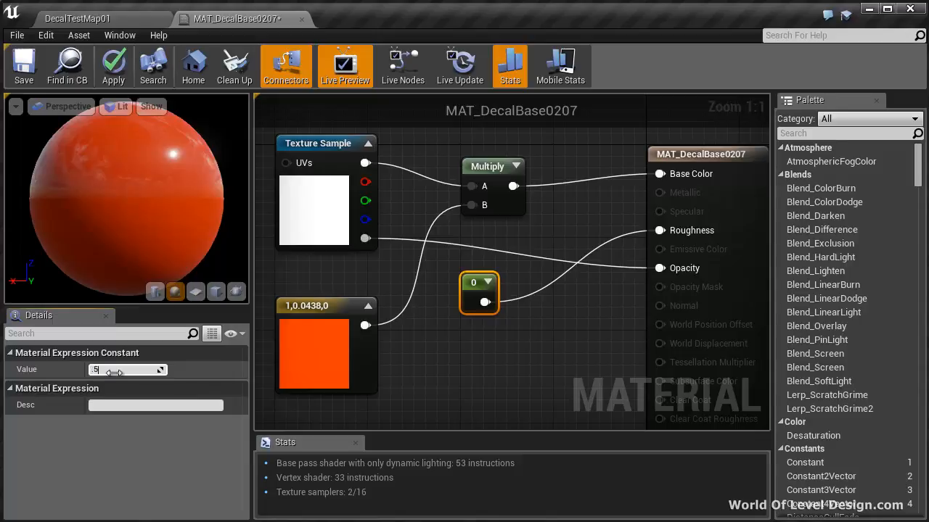
type(".5")
key("Return")
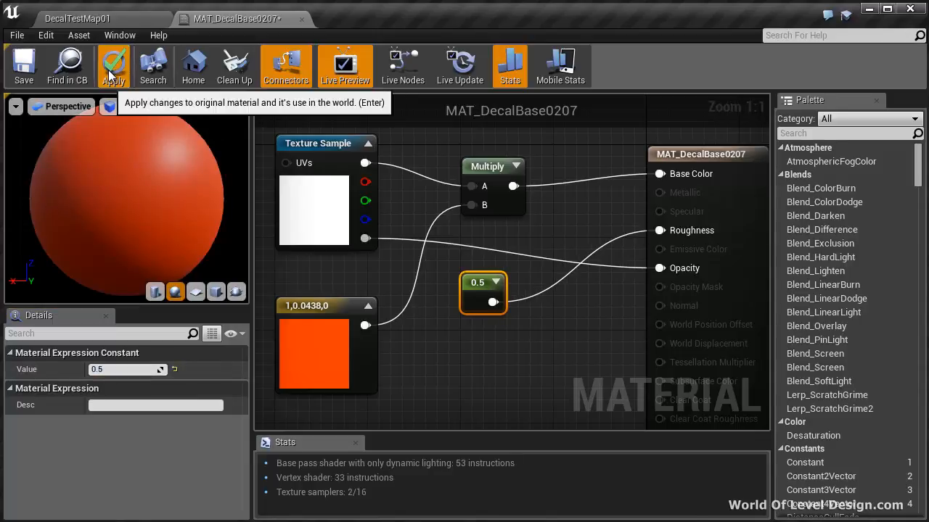
Examine the BASE 0207 decal's surface shine up close from several angles in a full-screen view of DecalTestMap01
left_click(108, 17)
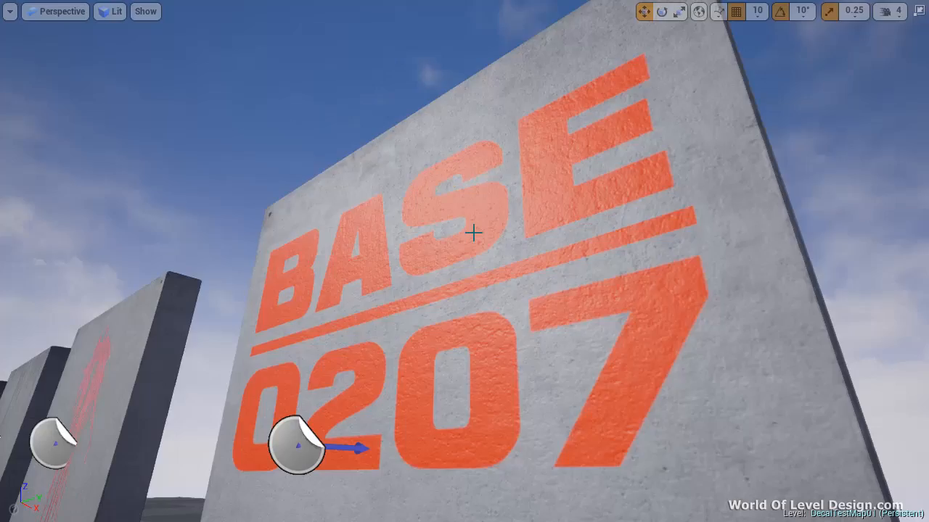
scroll(479, 236, "up", 6)
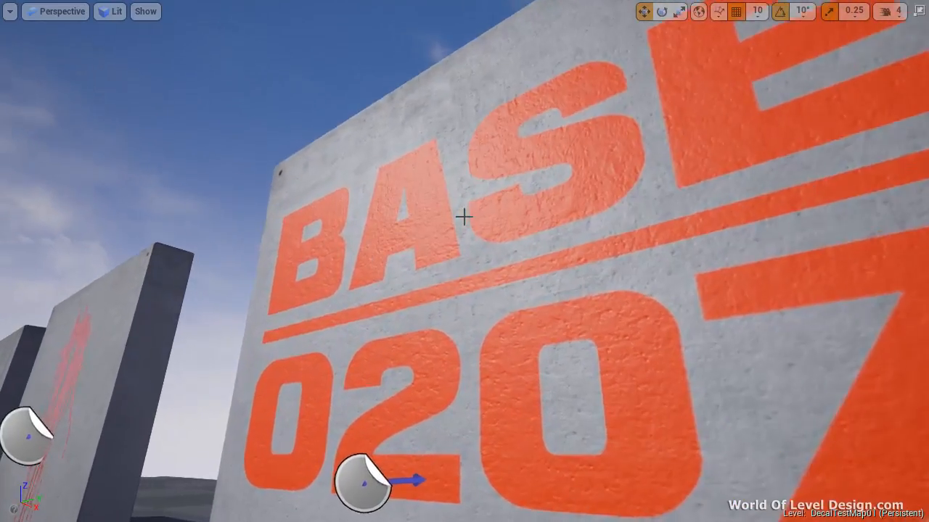
scroll(476, 225, "up", 2)
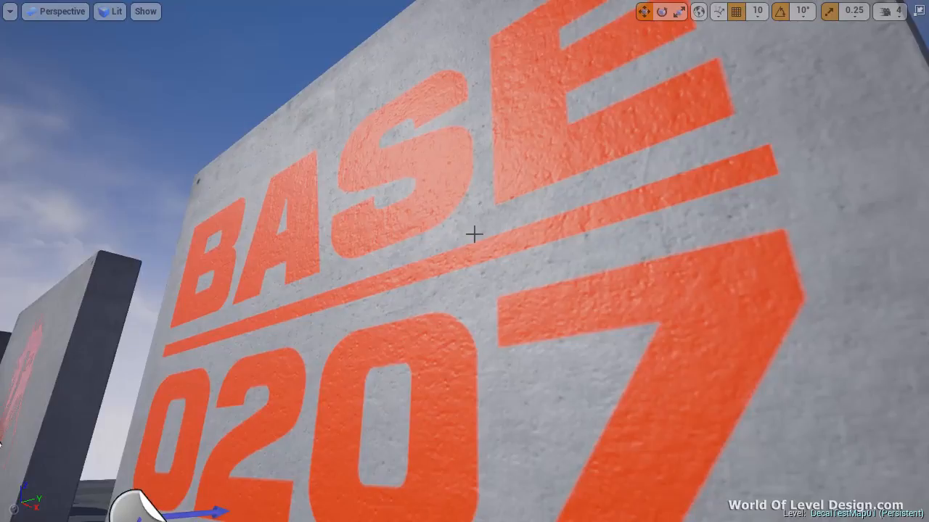
right_click_drag(474, 235, 464, 285)
Select the sewer grate decal on the floor of the level
left_click(425, 341)
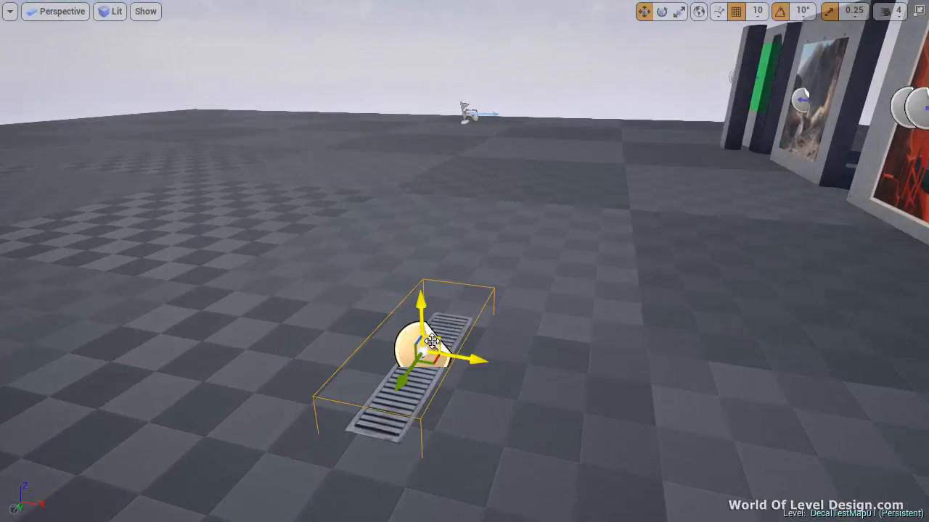